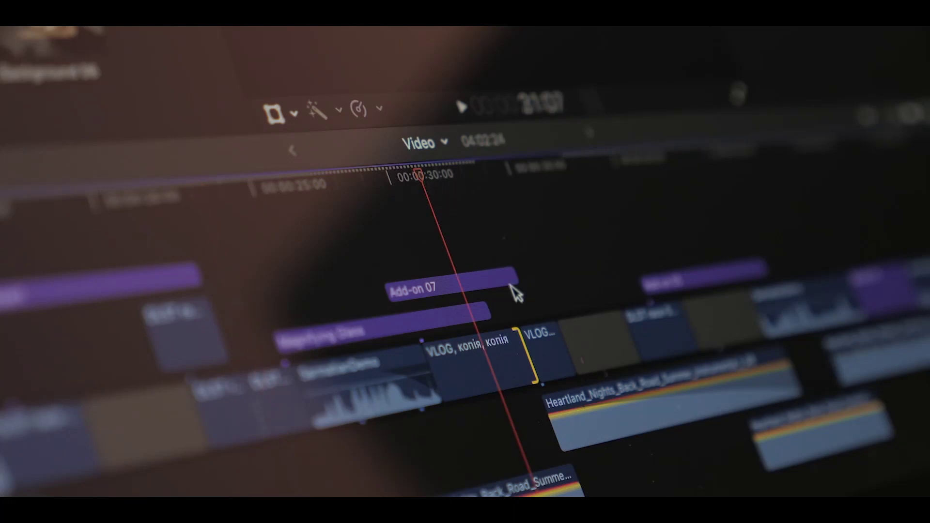
Step: Trim the Add-on 07 clip shorter and replay the timeline from about 26 seconds
left_click_drag(515, 281, 499, 279)
left_click(282, 186)
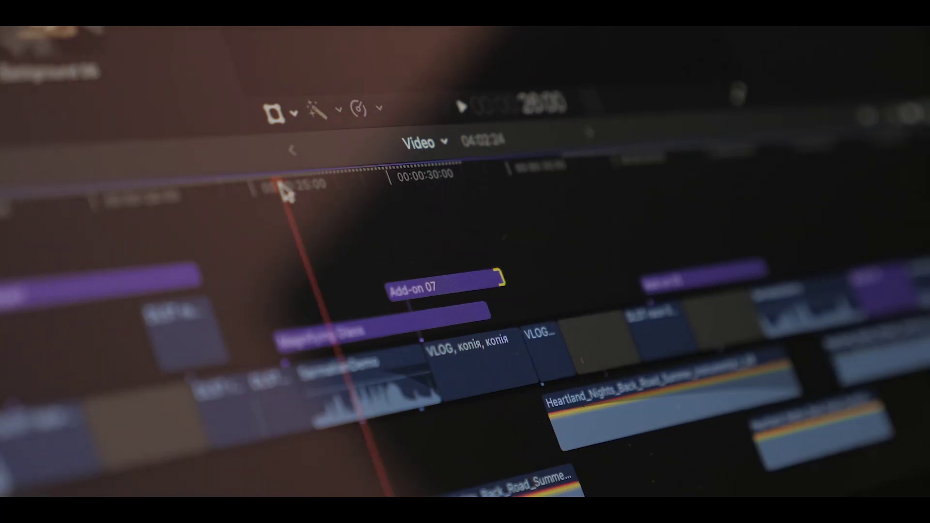
key("space")
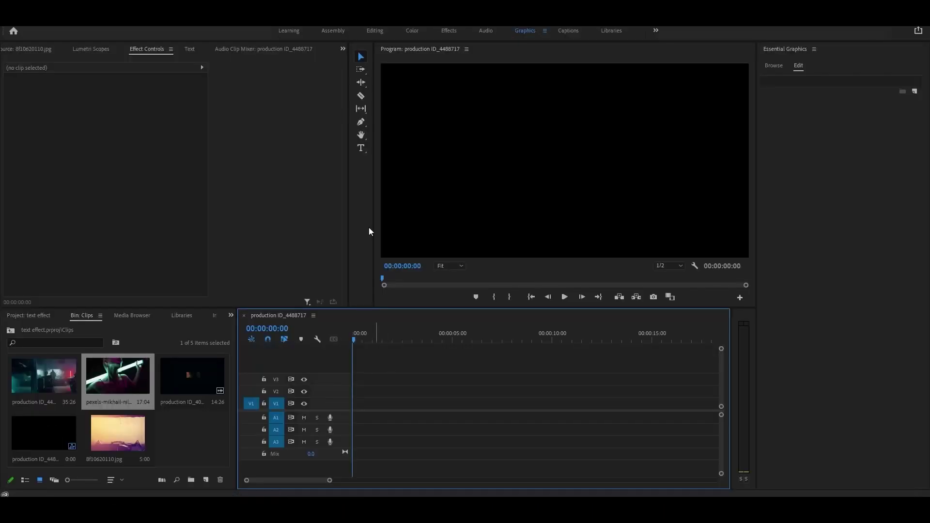
Step: Add a centre-aligned 'Neon' text title across the video frame
left_click(361, 148)
left_click_drag(403, 120, 728, 218)
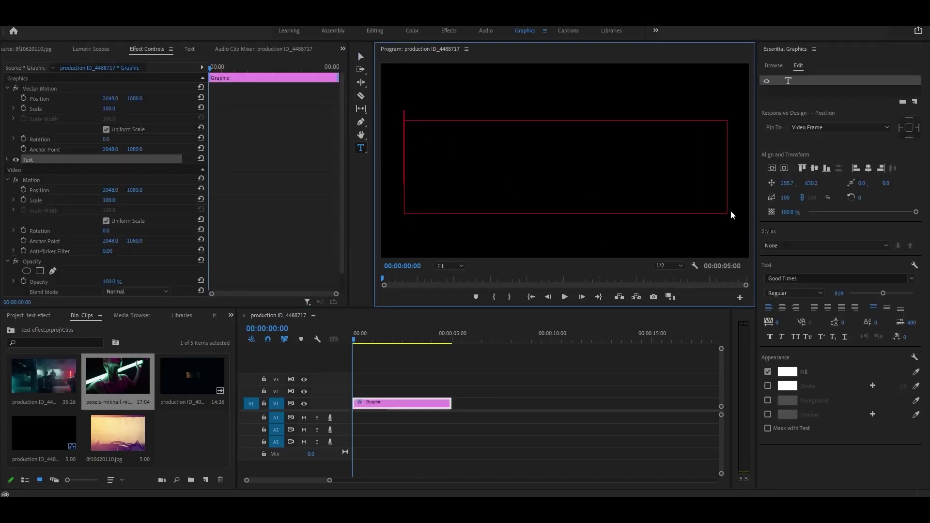
type("Neon")
key("ctrl+a")
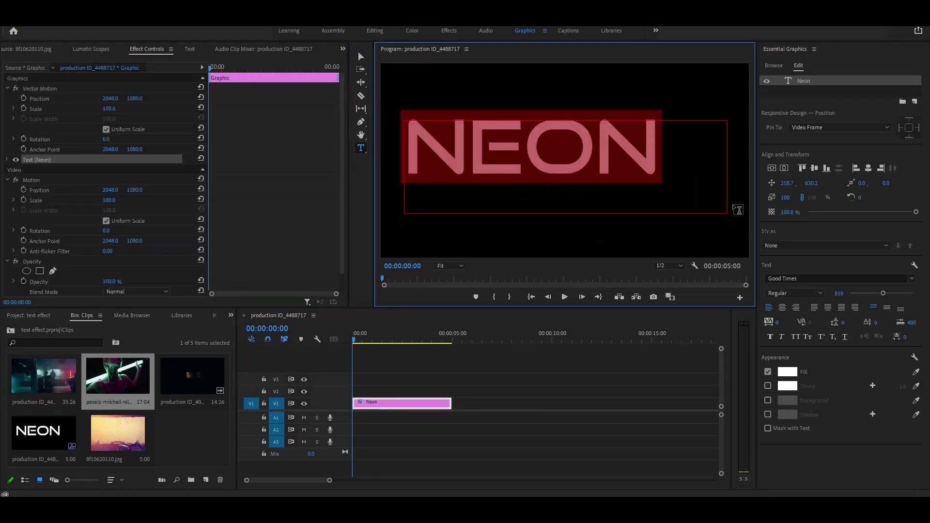
left_click(783, 308)
Step: Set the Neon title's fill colour to blue #08508D
left_click(788, 372)
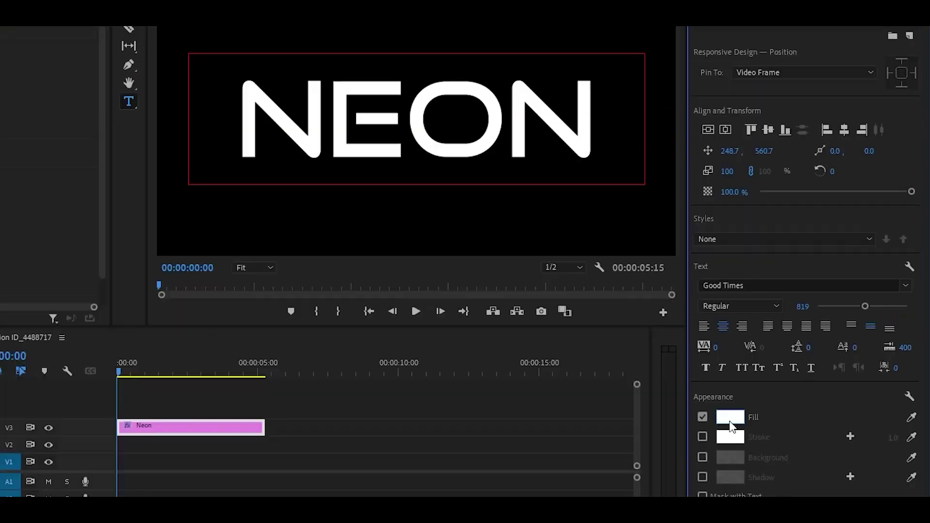
mouse_move(311, 289)
left_mouse_down()
mouse_move(298, 271)
mouse_move(242, 291)
left_mouse_up()
left_click(276, 294)
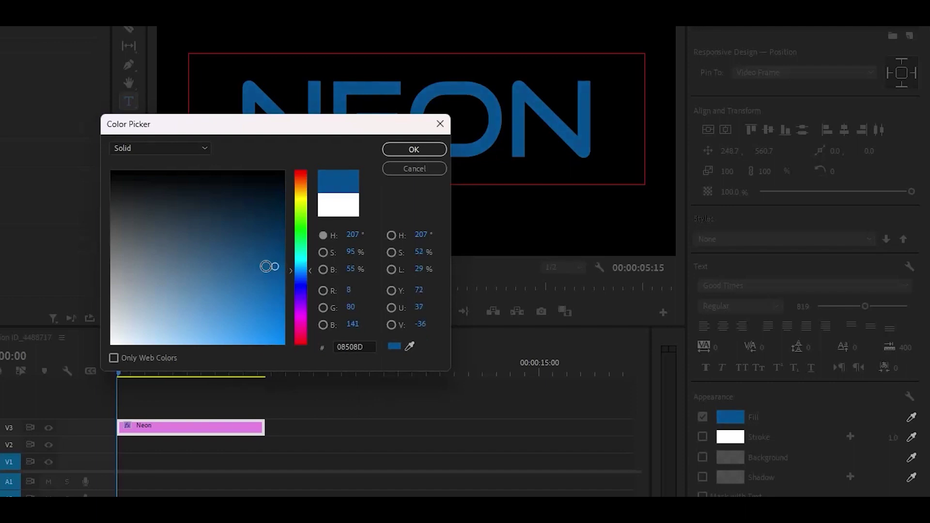
key("Return")
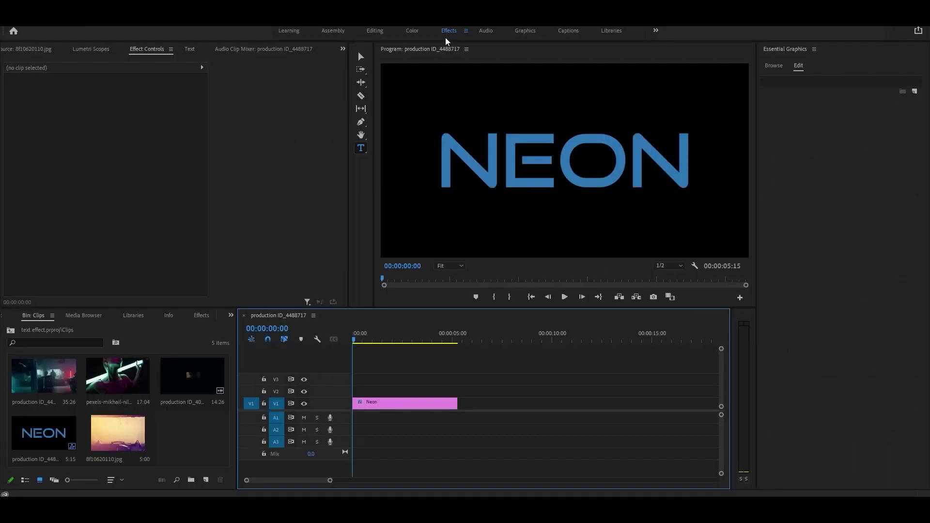
Step: In the Effects workspace, move the Neon clip to V2 and duplicate it onto V3 and V4
left_click(450, 32)
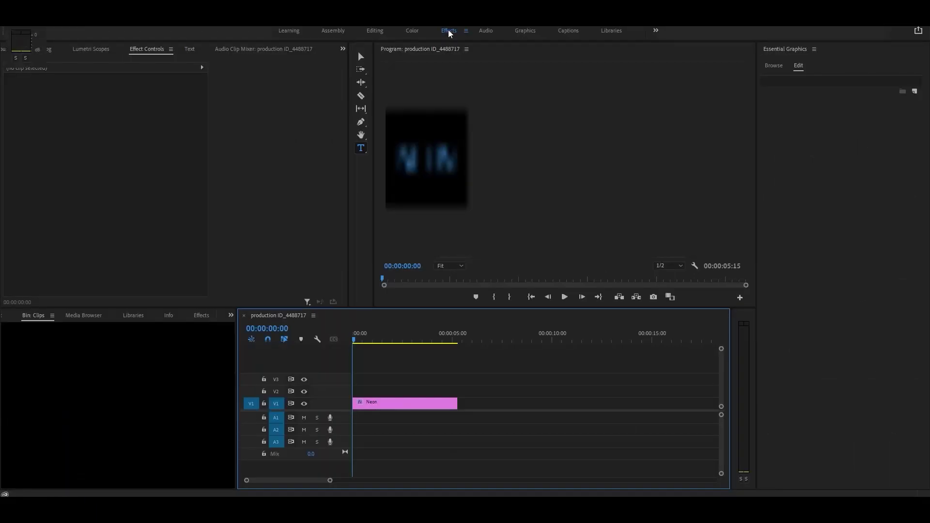
left_click_drag(400, 403, 393, 392)
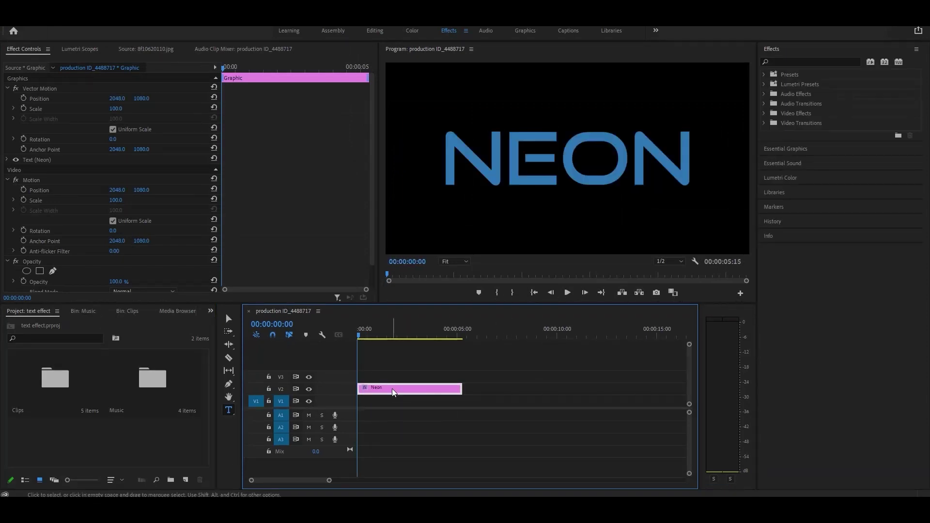
left_click_drag(393, 392, 393, 364, "alt")
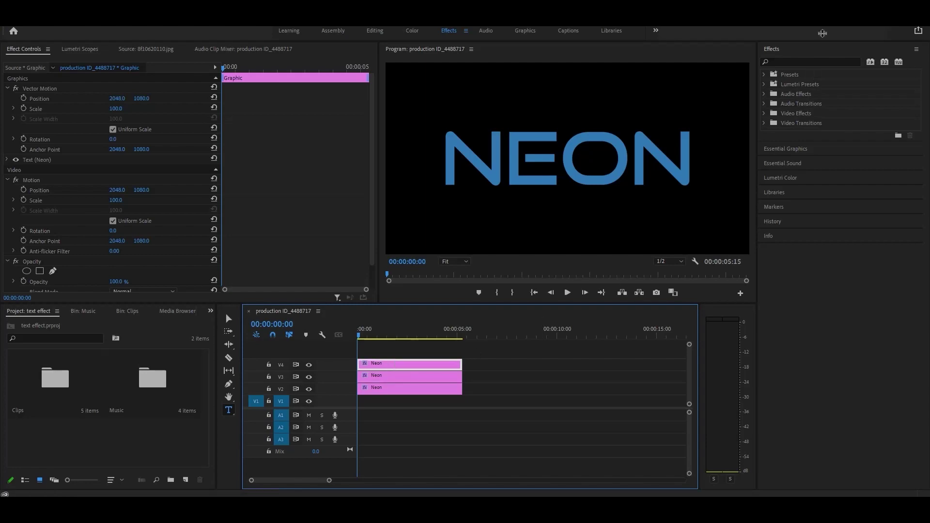
Step: Apply Gaussian Blur to the V4 Neon copy and Camera Blur to the V3 copy
left_click(787, 60)
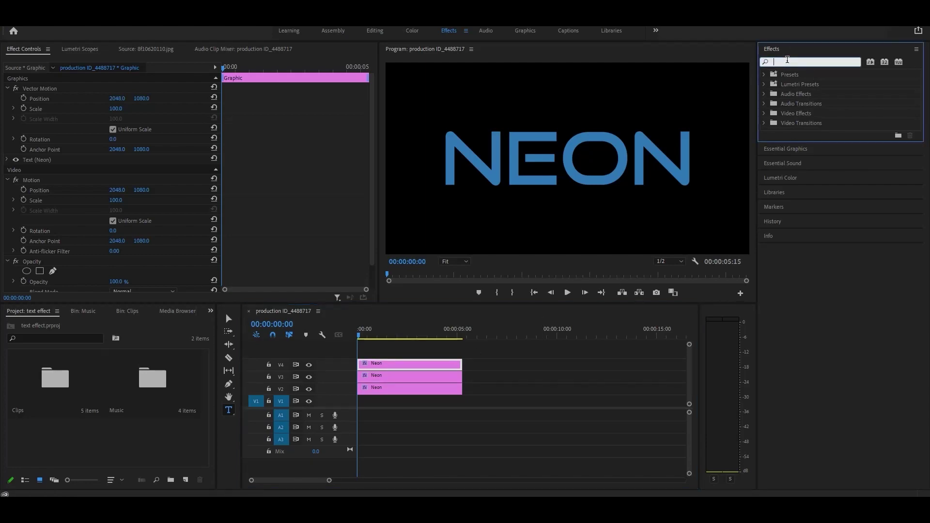
type("ga")
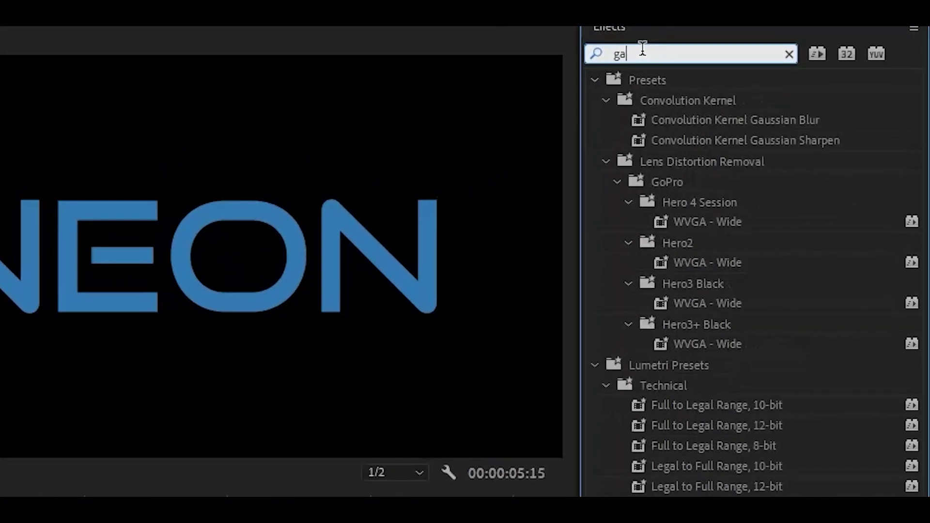
type("us")
left_click_drag(632, 292, 419, 368)
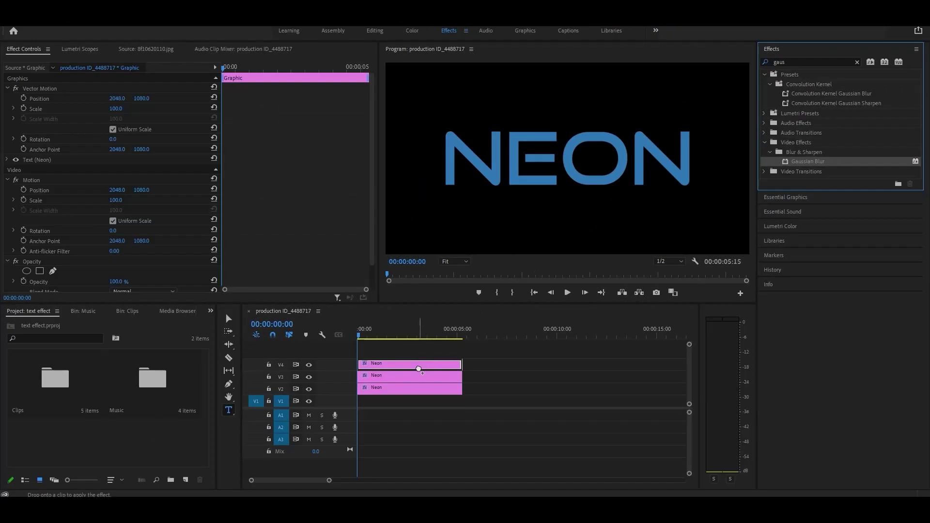
left_click(857, 62)
type("c")
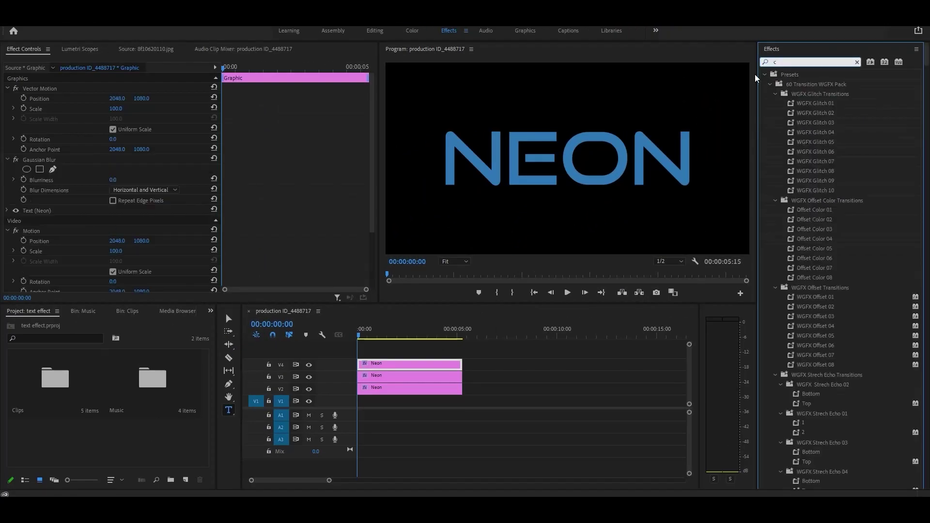
type("amera blur")
left_click_drag(807, 133, 412, 380)
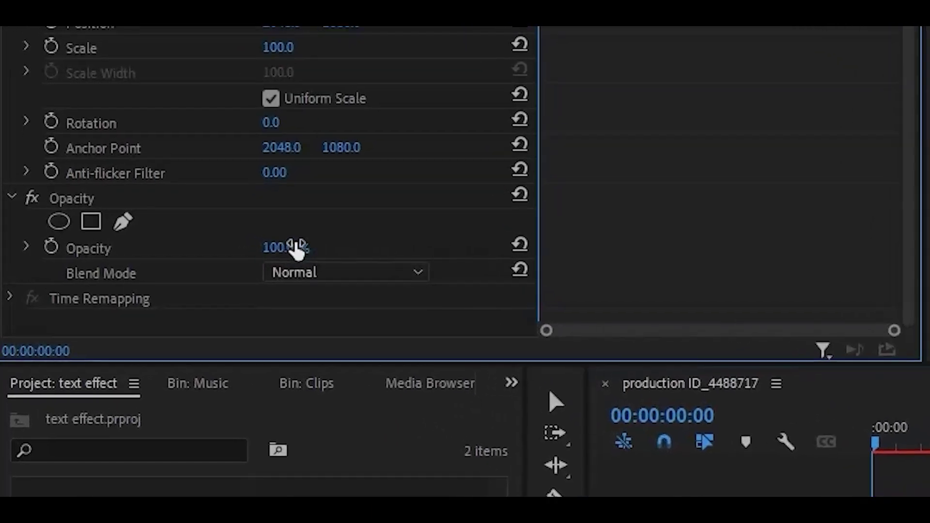
Step: Set the Camera Blur copy's opacity to 40% and adjust its Percent Blur
left_click(135, 274)
type("40")
key("Return")
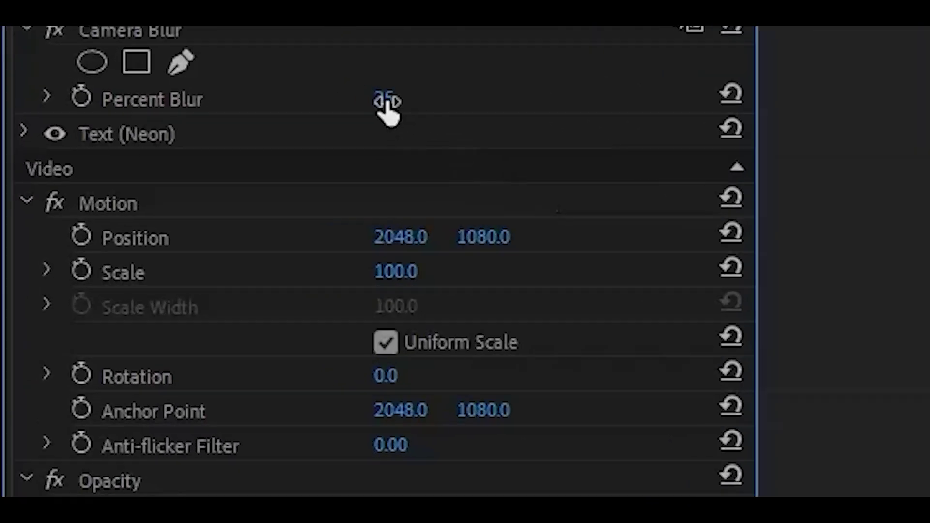
left_click(383, 98)
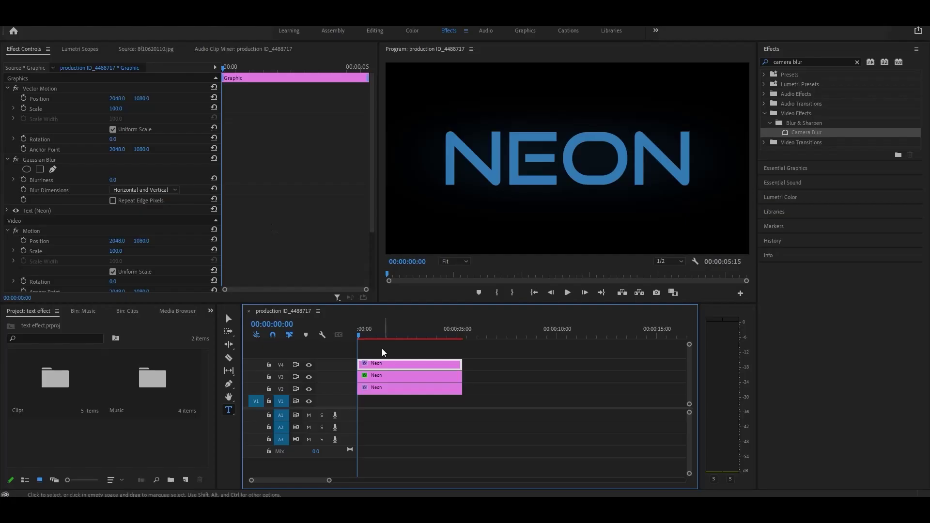
Step: Raise the top copy's Gaussian Blur Blurriness to 150
scroll(266, 256, "down", 3)
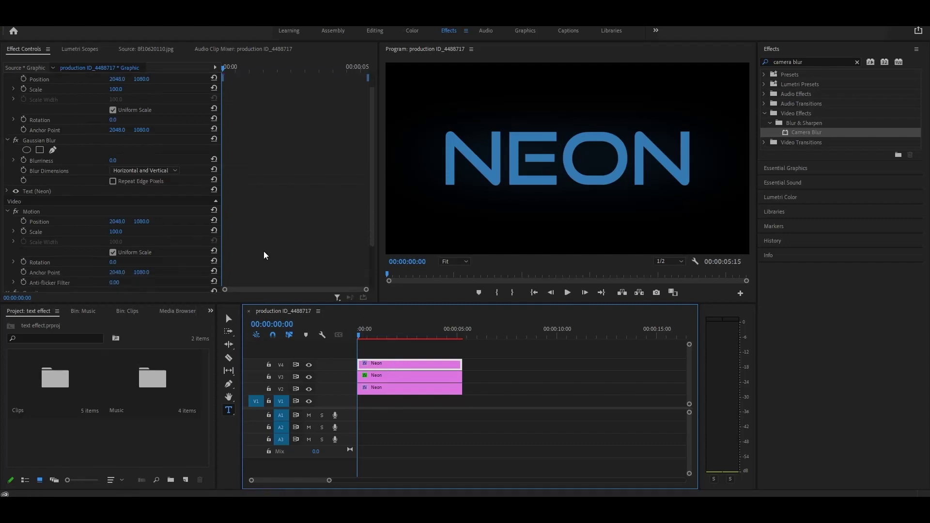
left_click_drag(112, 121, 193, 124)
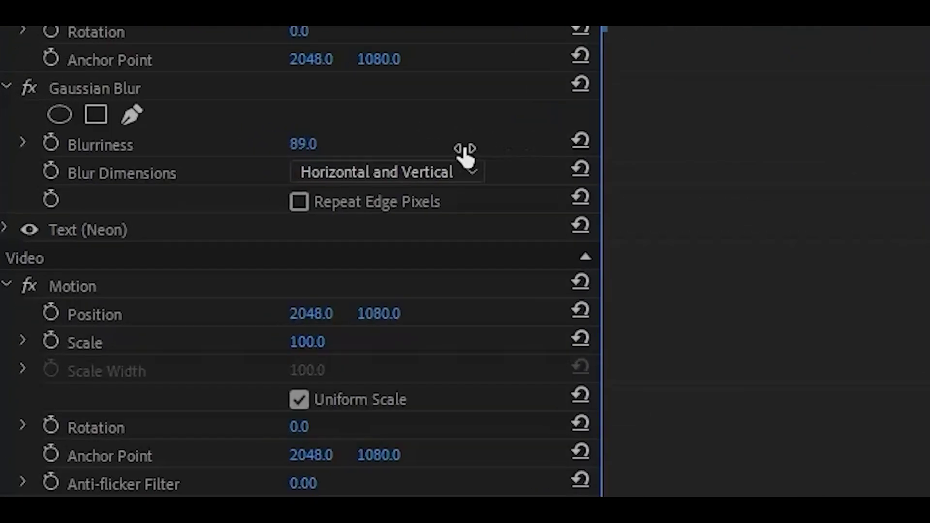
mouse_move(524, 151)
left_mouse_down()
mouse_move(501, 148)
mouse_move(542, 149)
left_mouse_up()
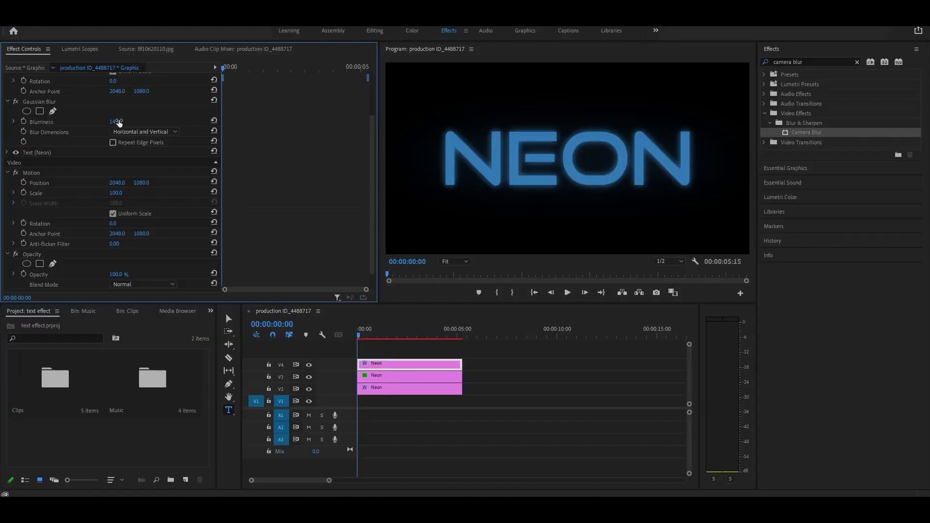
type("150")
key("Return")
Step: Apply Linear Wipe and Vertical Flip to the V1 Neon copy
left_click(808, 62)
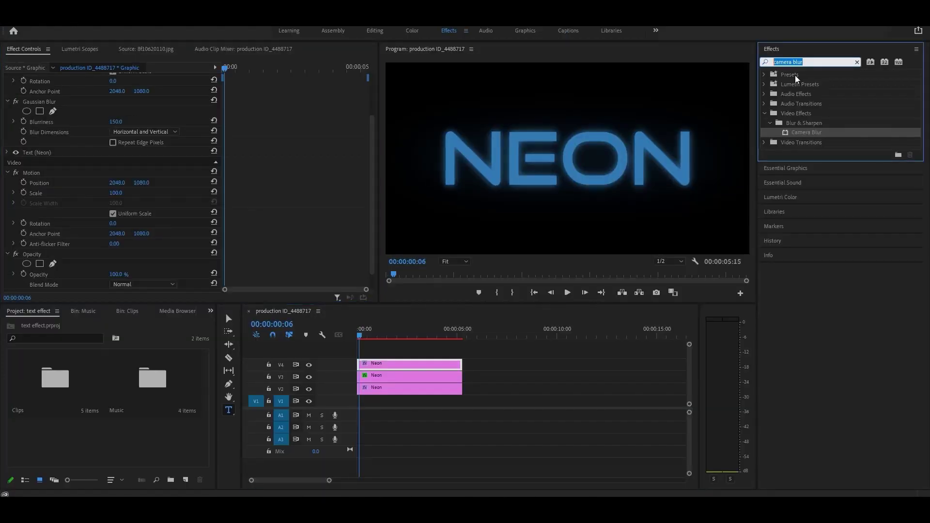
type("wipe")
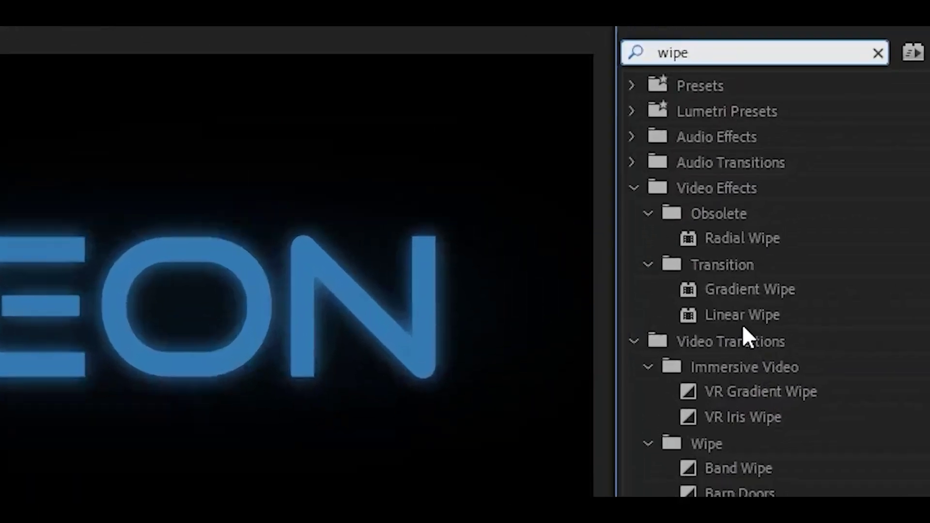
left_click(804, 162)
left_click_drag(805, 161, 413, 393)
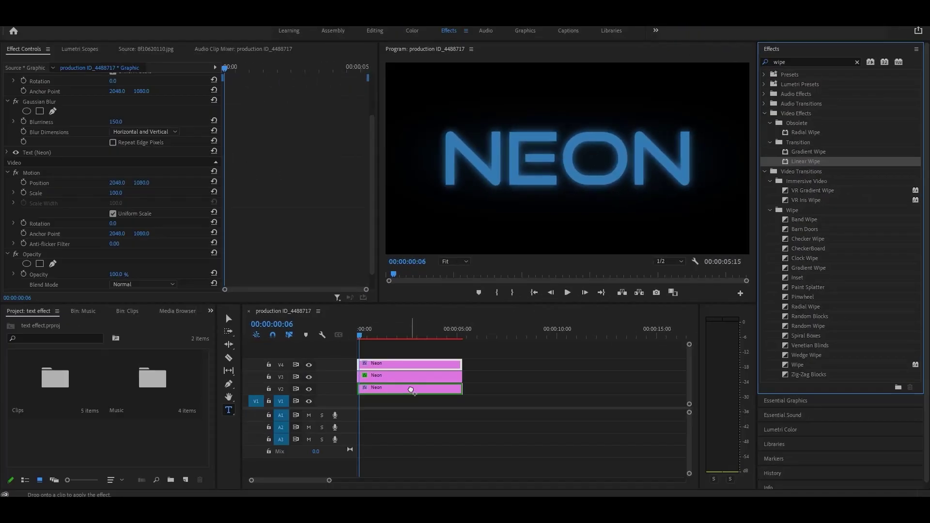
type("vertic")
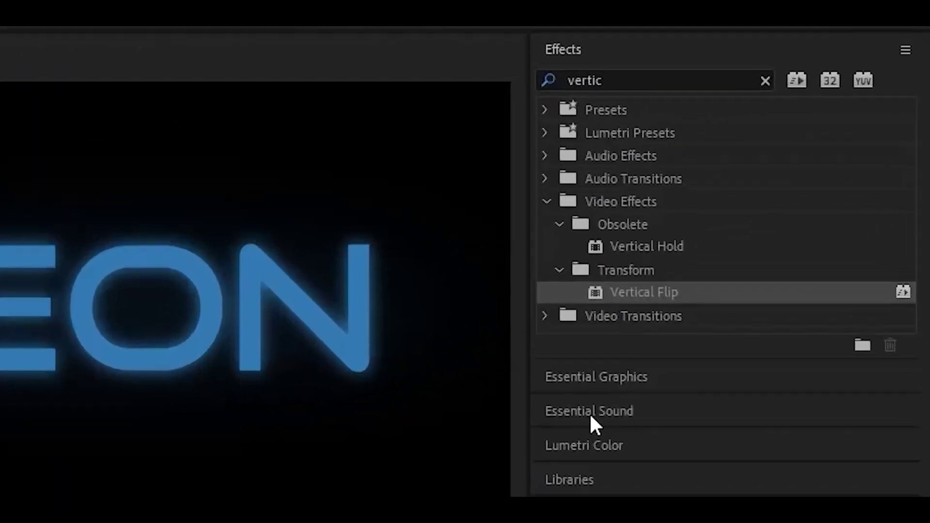
left_click_drag(806, 152, 421, 404)
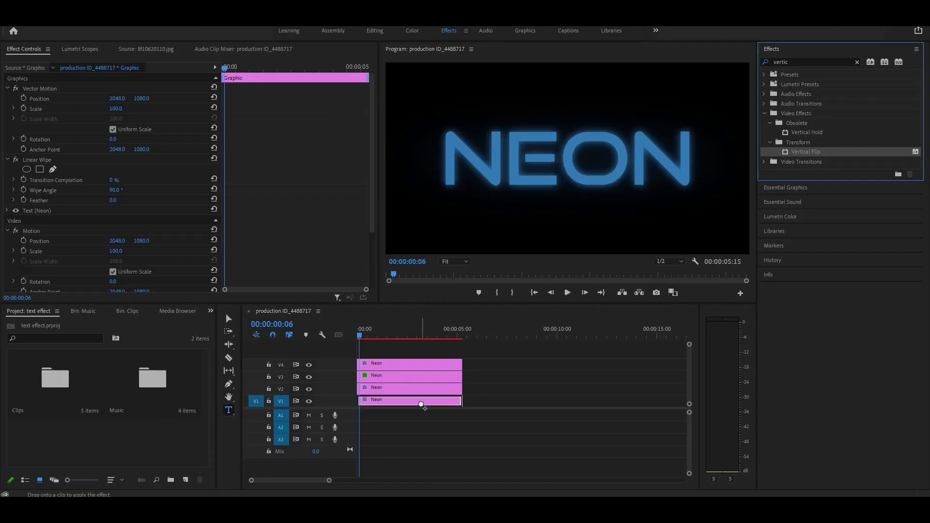
Step: Move the flipped copy below the title (Position Y 443) and place Linear Wipe above Vertical Flip
left_click_drag(141, 99, 76, 93)
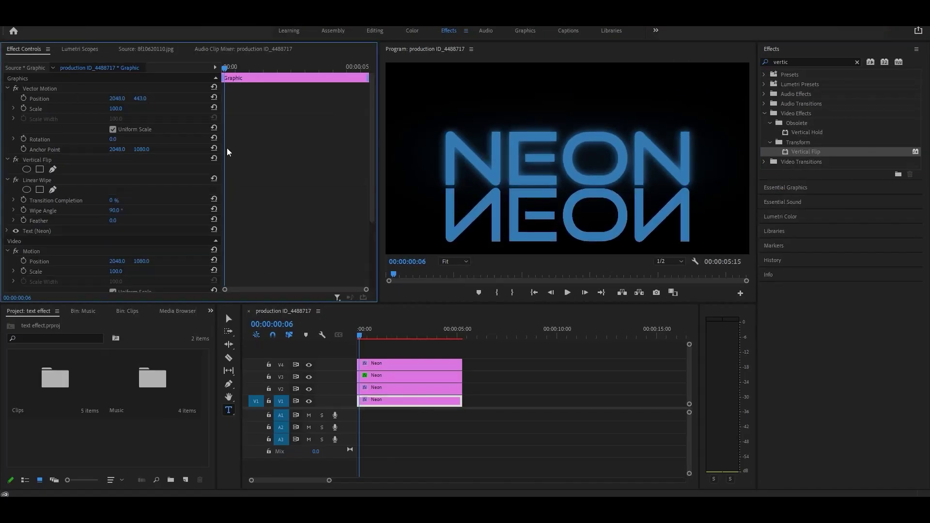
left_click(38, 180)
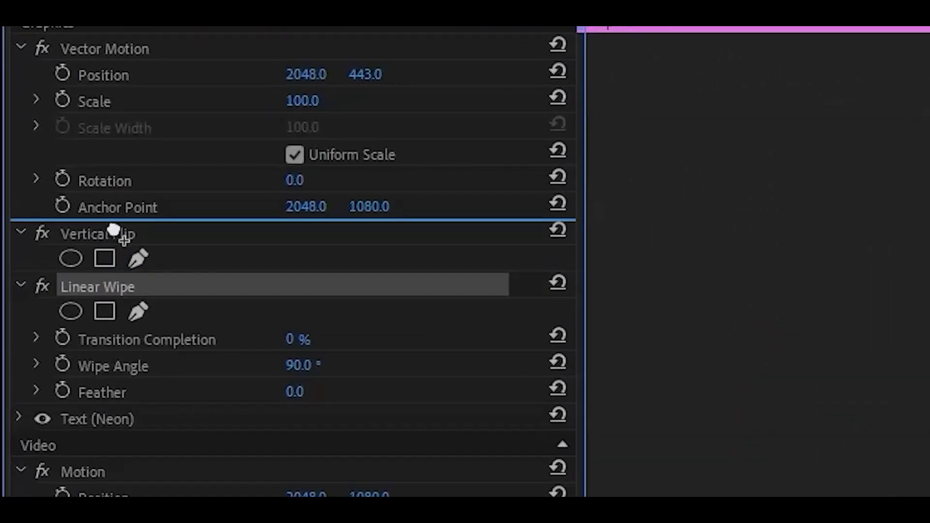
left_click_drag(101, 284, 118, 228)
type("ga")
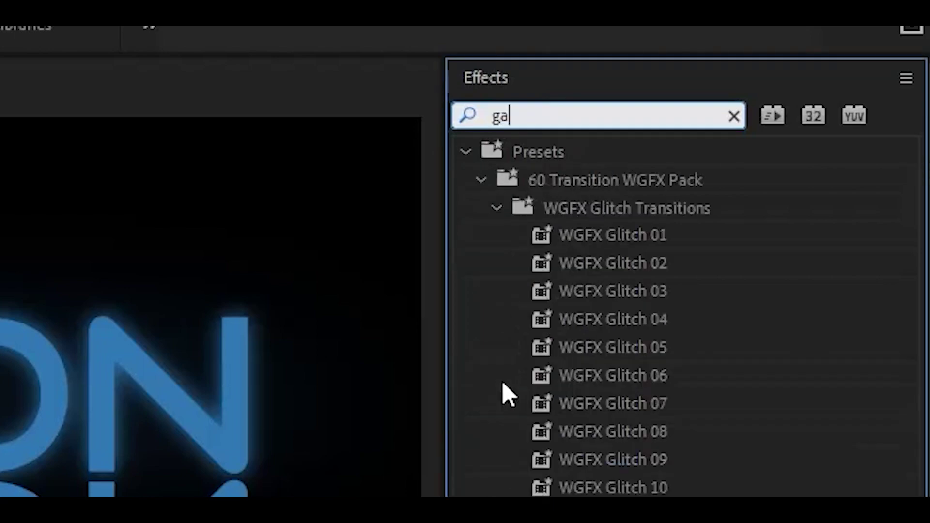
type("us")
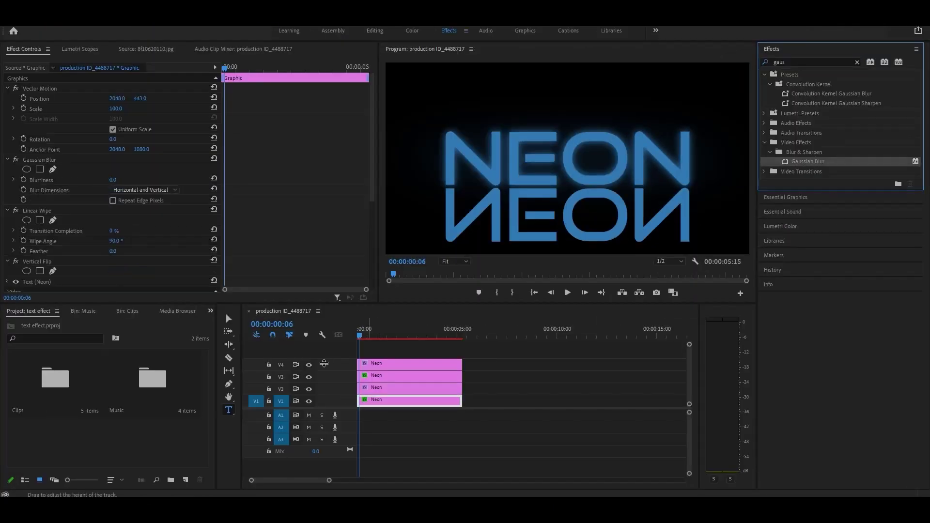
Step: Add Gaussian Blur to the reflection and set the wipe angle to 0° and completion to 30%
left_click_drag(808, 161, 44, 156)
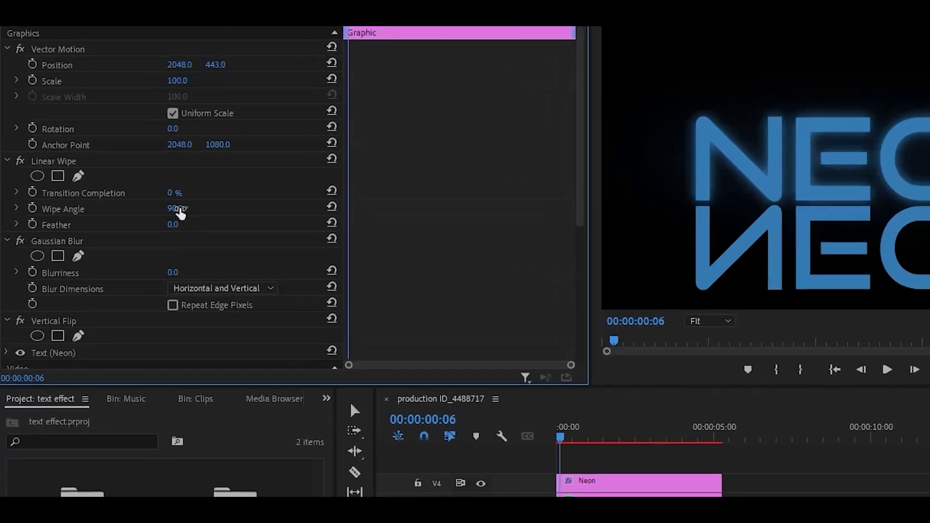
left_click(177, 209)
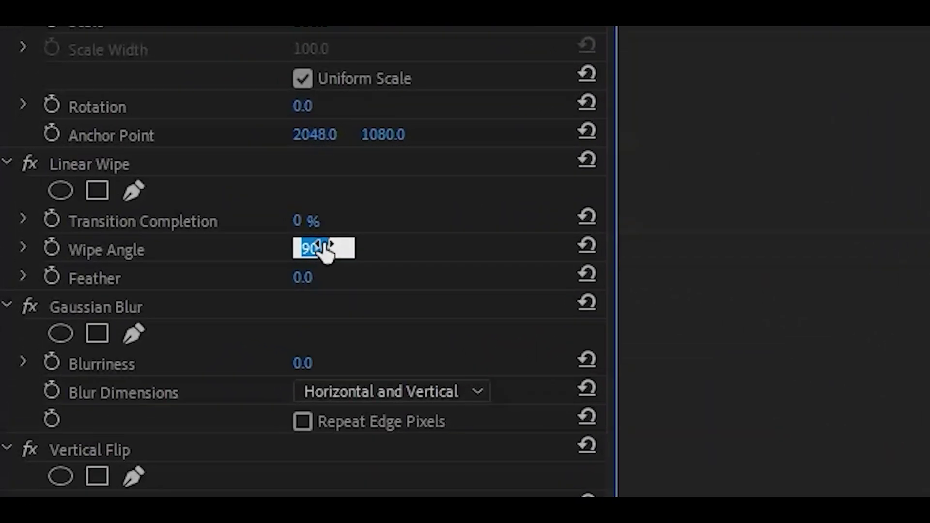
type("0")
key("Return")
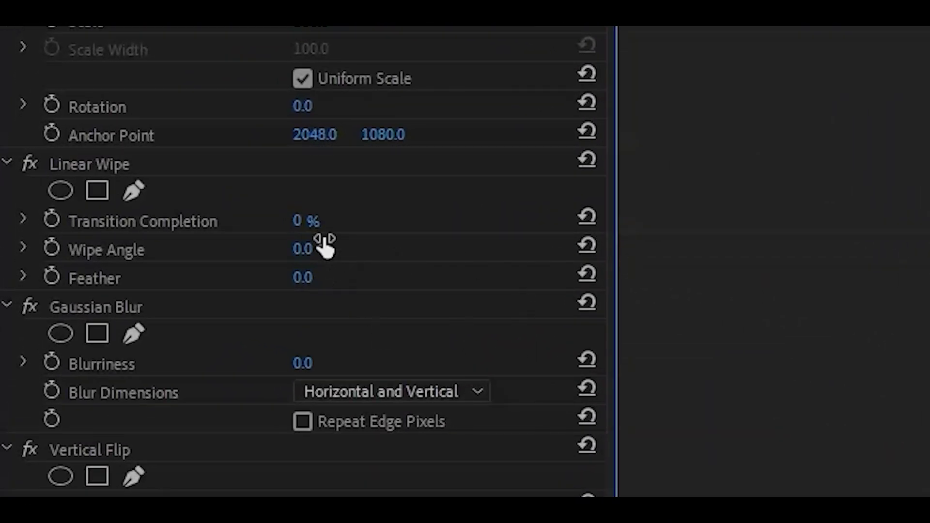
left_click(308, 222)
type("30")
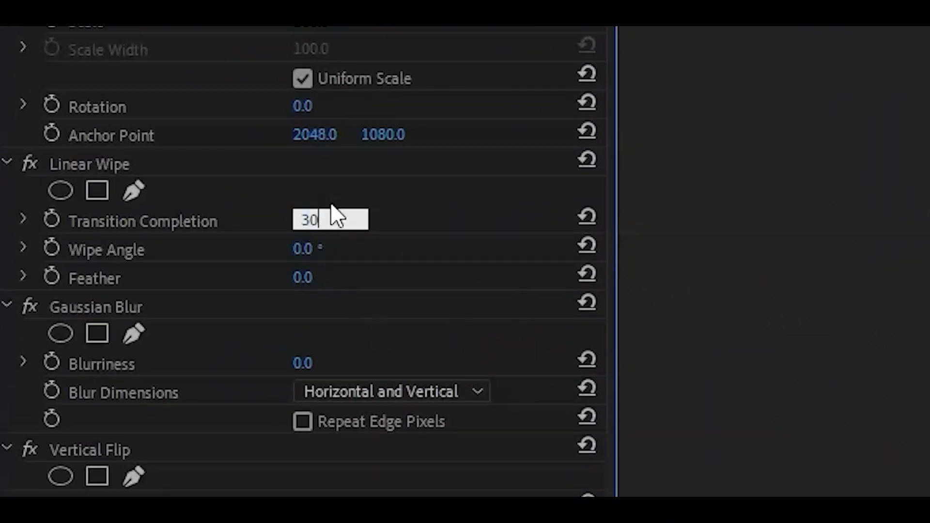
key("Return")
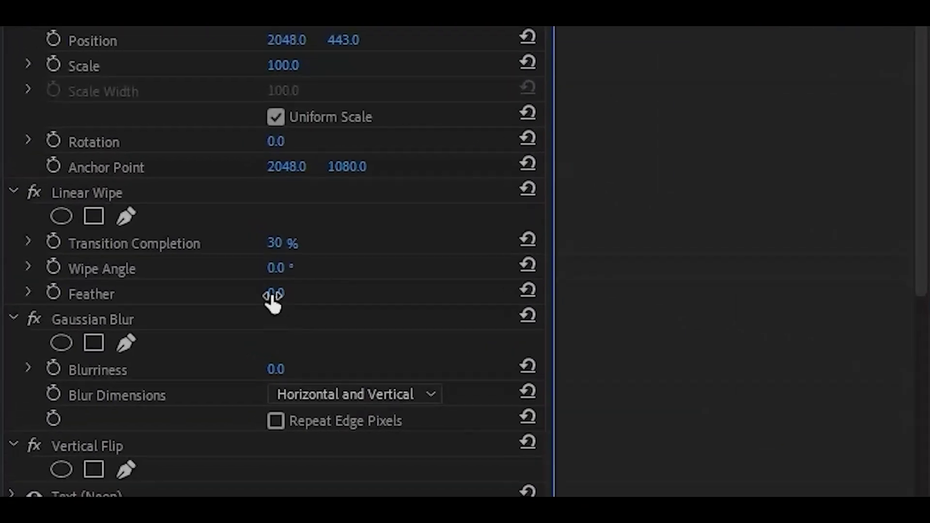
Step: Set the wipe feather to 137 and the reflection's blurriness to 44
left_click_drag(169, 233, 241, 239)
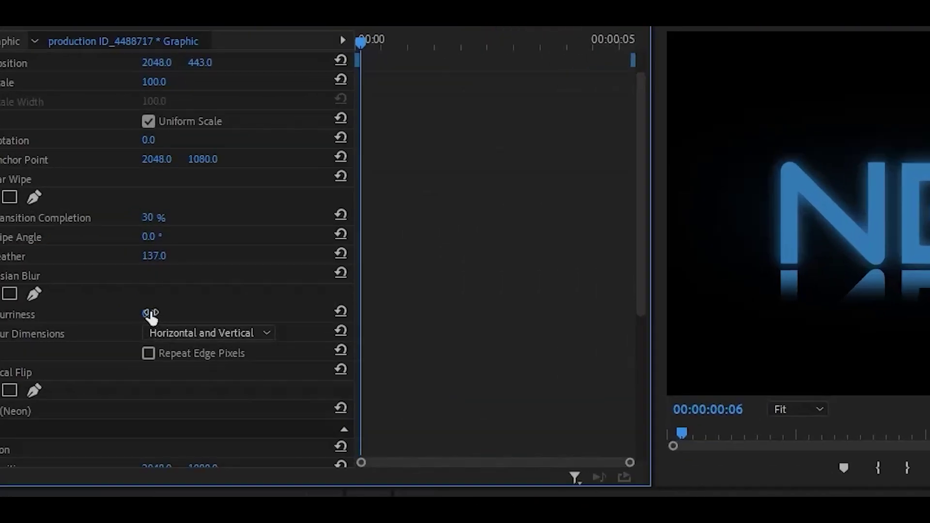
left_click_drag(151, 316, 199, 317)
left_click(404, 350)
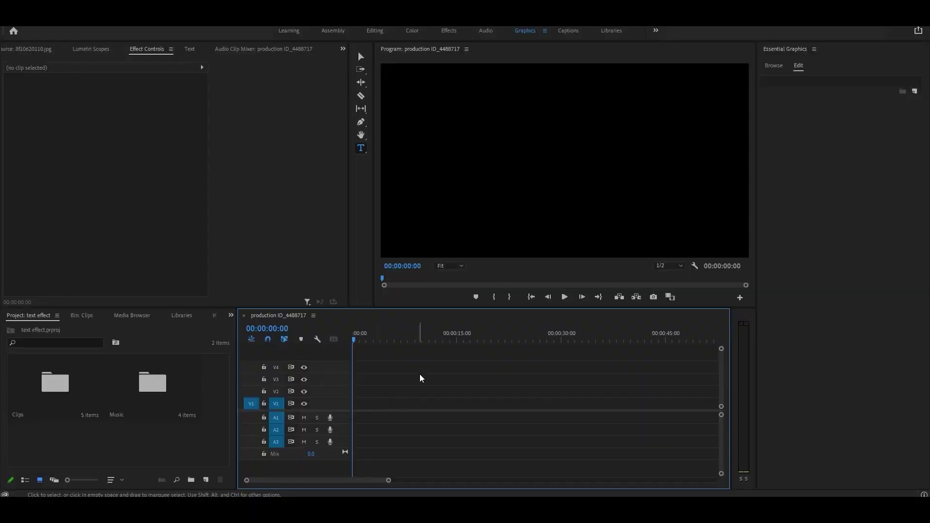
Step: Create a centred 'Glitch Effect' title in Sonic XBd BT, size 446, with white fill
left_click_drag(425, 126, 733, 209)
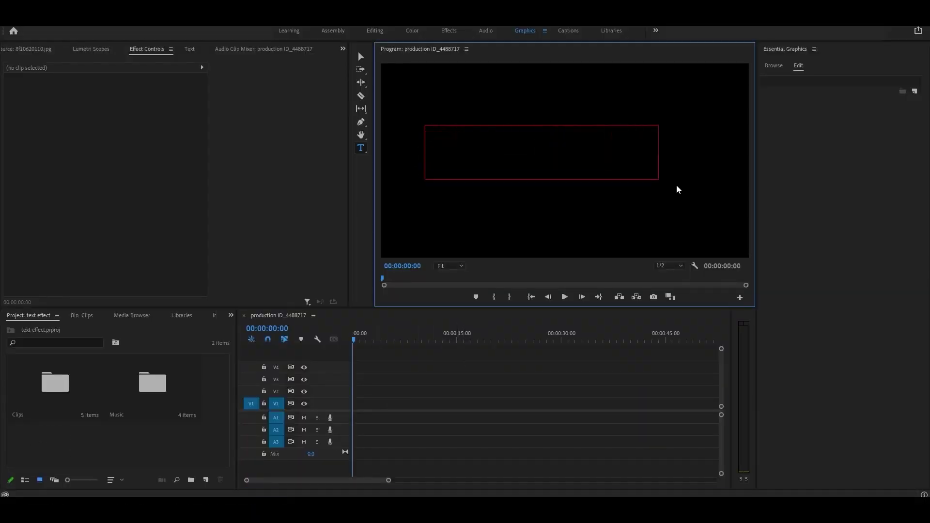
type("Glitch Effect")
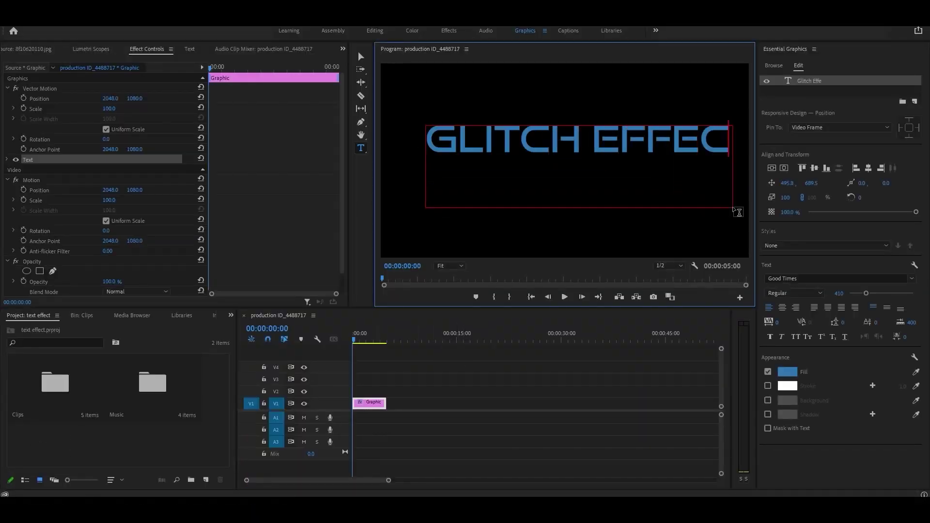
key("ctrl+a")
left_click_drag(866, 294, 863, 294)
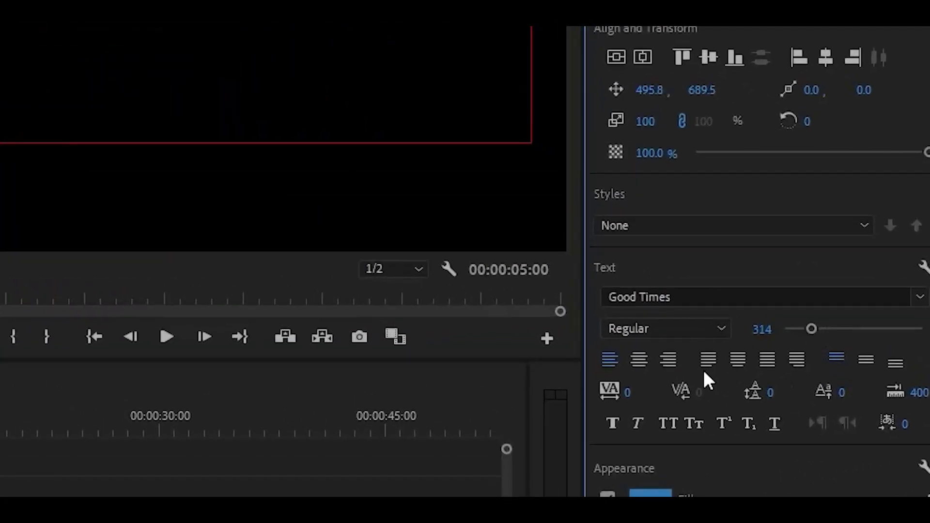
left_click(639, 360)
left_click(866, 359)
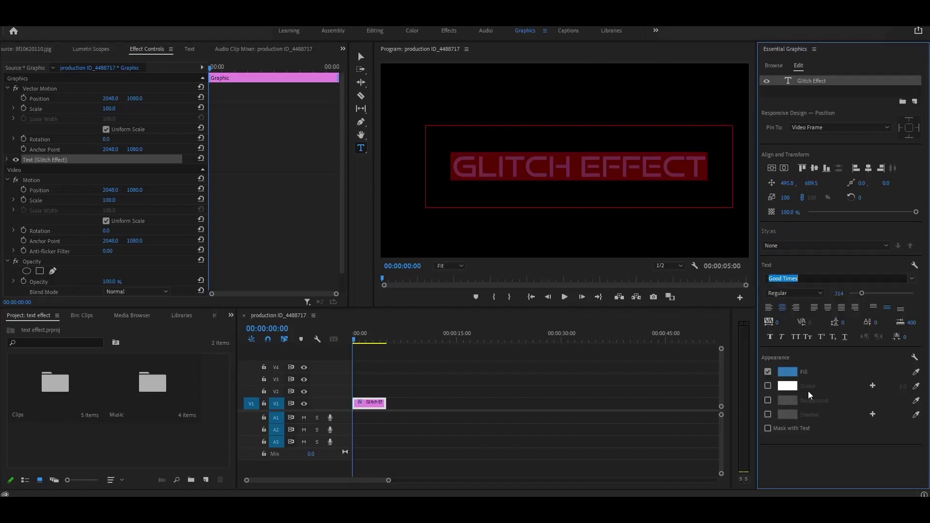
type("Sonic XBd BT")
left_click_drag(862, 293, 867, 293)
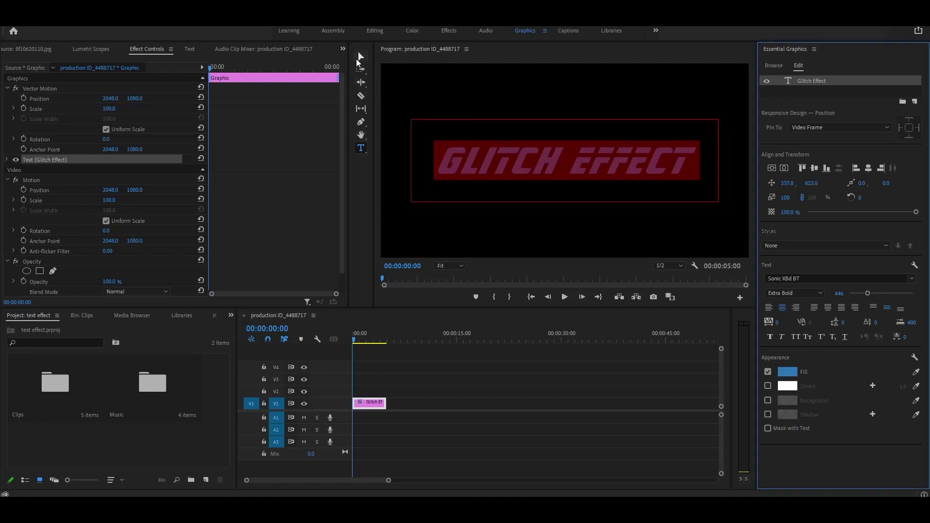
left_click(361, 56)
left_click(789, 372)
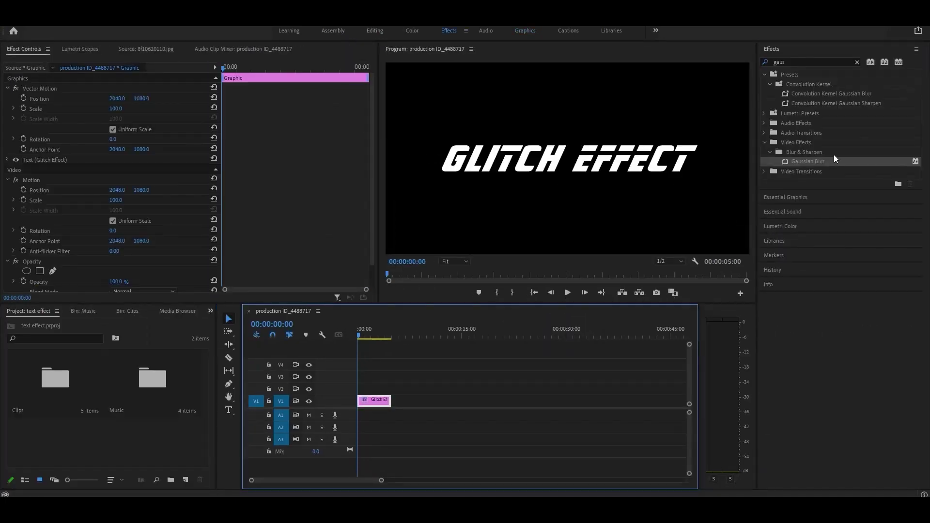
Step: Apply Block Dissolve to the GLITCH EFFECT title clip
left_click(858, 62)
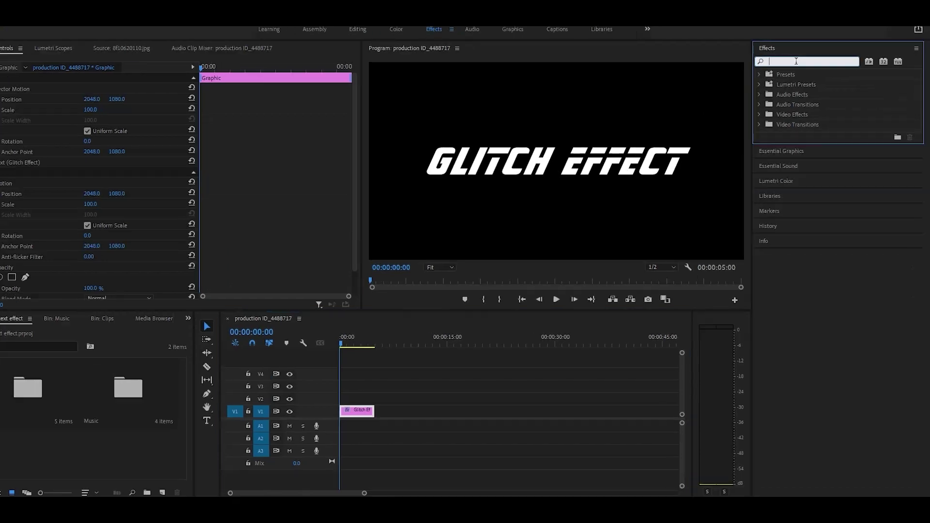
type("d")
key("BackSpace")
type("block")
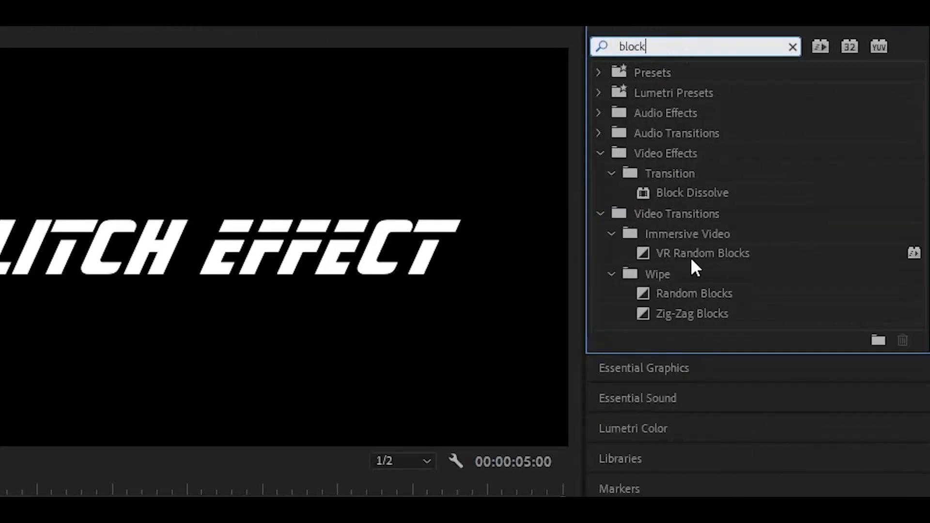
left_click_drag(688, 194, 377, 402)
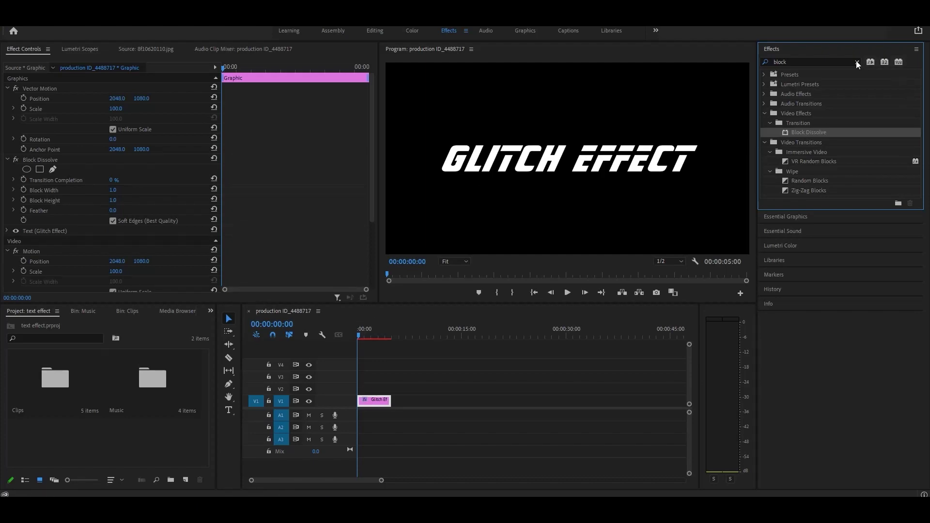
Step: Apply VR Digital Glitch to the GLITCH EFFECT title clip
left_click(858, 63)
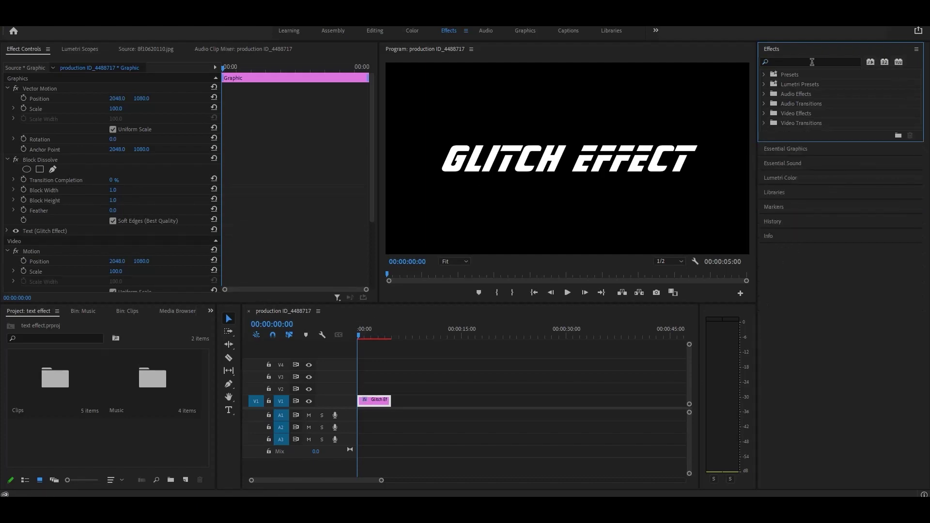
left_click(792, 60)
type("vr")
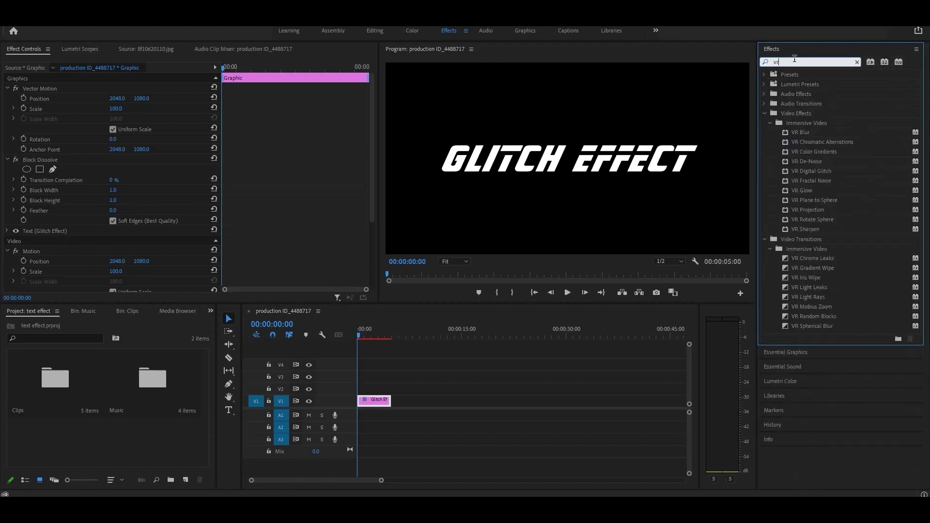
type(" digi")
mouse_move(811, 132)
left_mouse_down()
mouse_move(397, 401)
mouse_move(374, 400)
left_mouse_up()
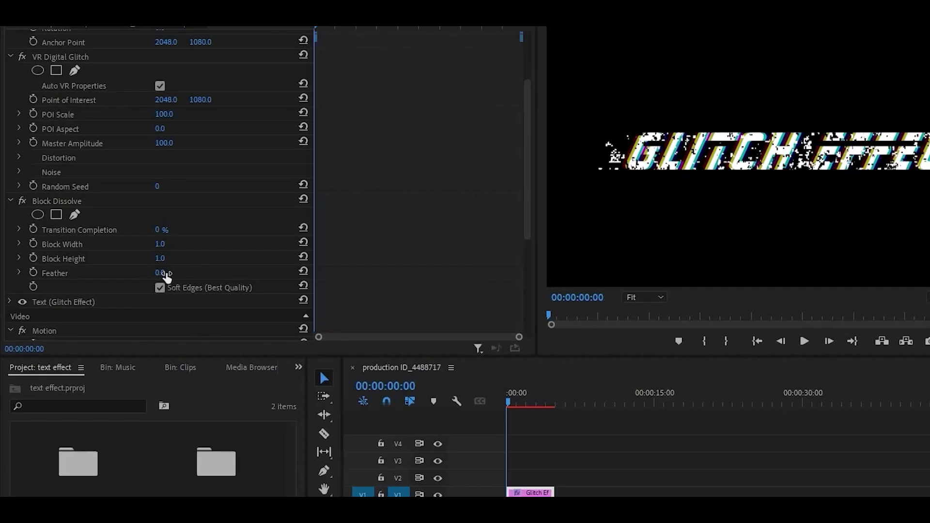
Step: Set Block Dissolve block height and width to 100 and keyframe completion from 100% to 0% at frame 10
left_click(275, 321)
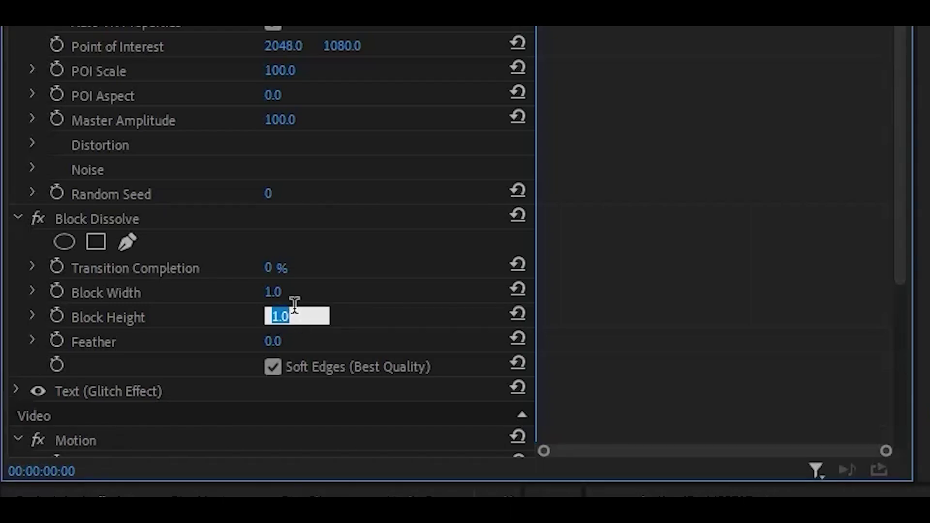
type("100")
key("shift+Tab")
type("100")
key("shift+Tab")
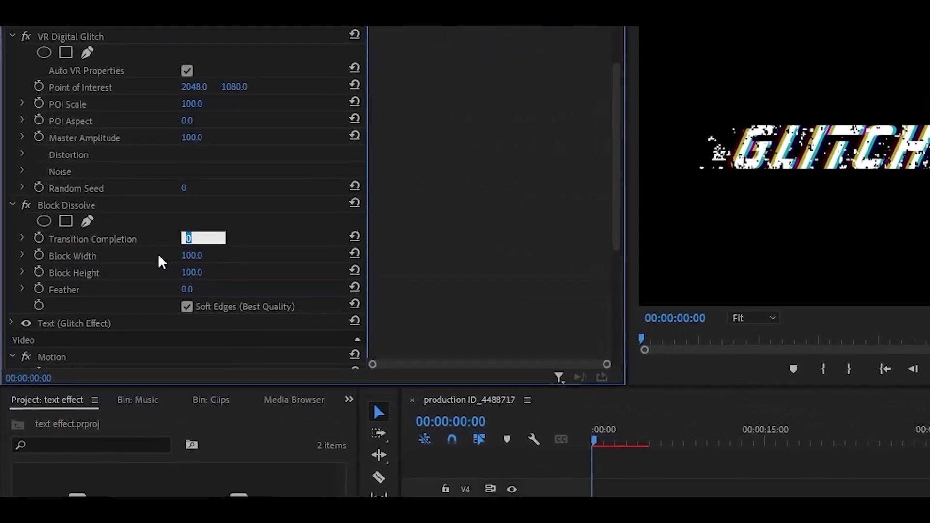
type("100")
key("Return")
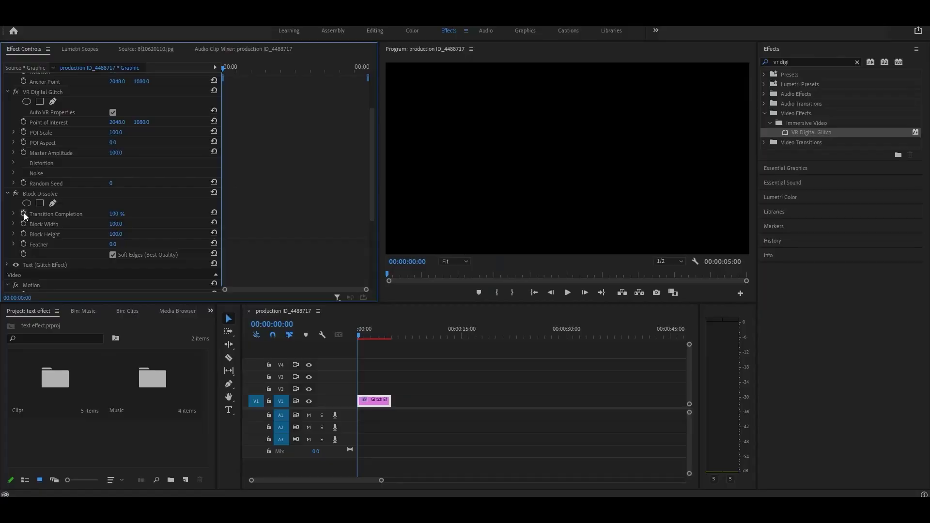
left_click(25, 214)
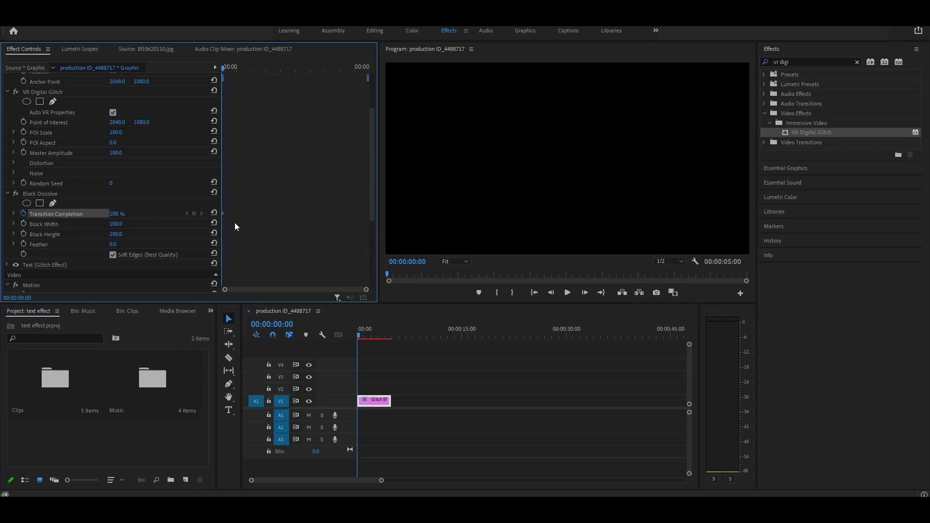
key("shift+Right")
key("shift+Right")
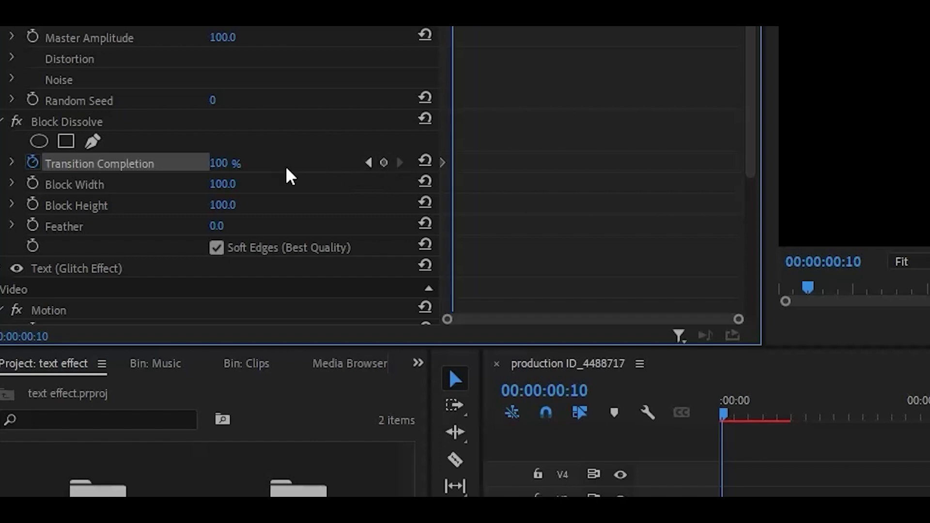
left_click(214, 212)
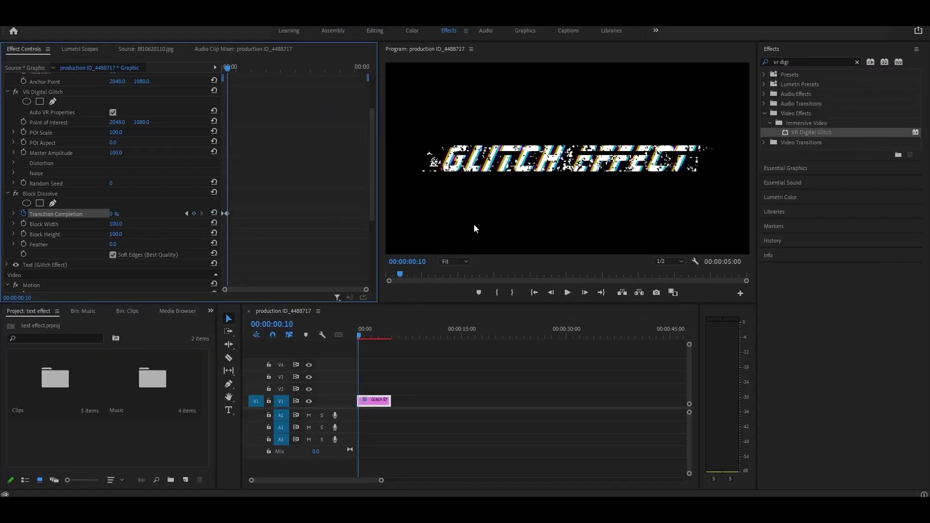
Step: Keyframe VR Digital Glitch Master Amplitude down to 0.0 at frame 10, then play back the animation
key("Home")
scroll(208, 196, "up", 1)
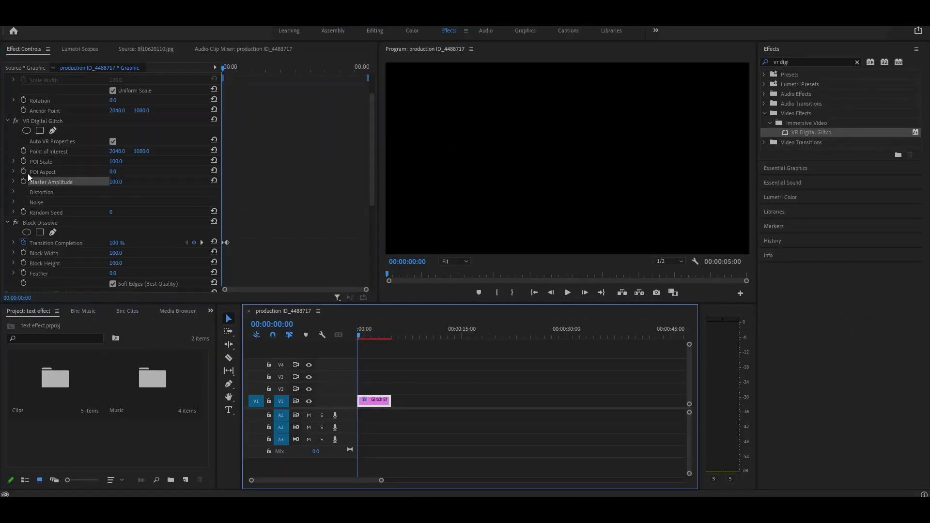
left_click(24, 182)
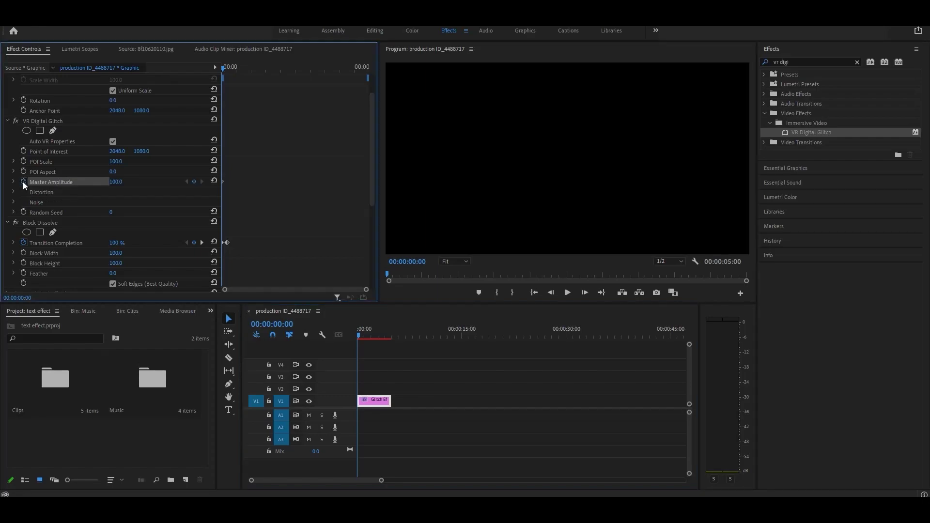
key("shift+Right")
key("shift+Right")
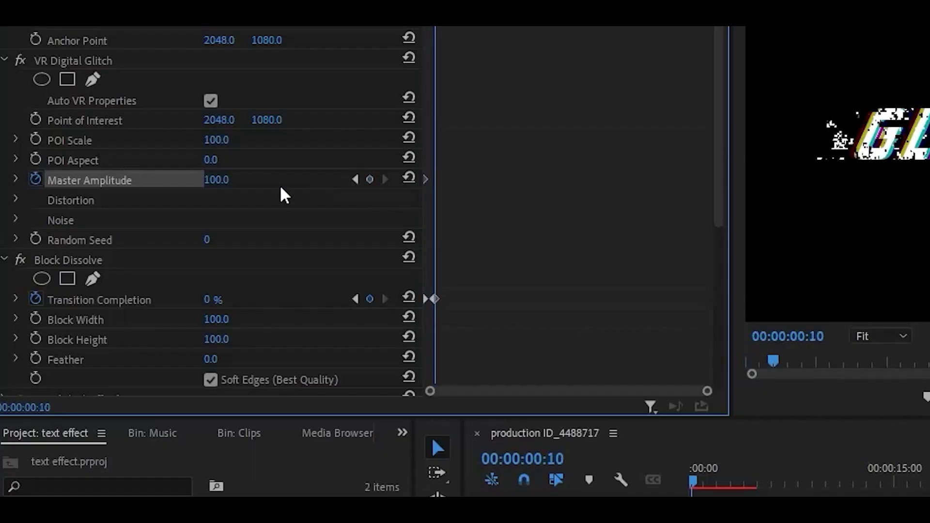
left_click(216, 180)
type("0")
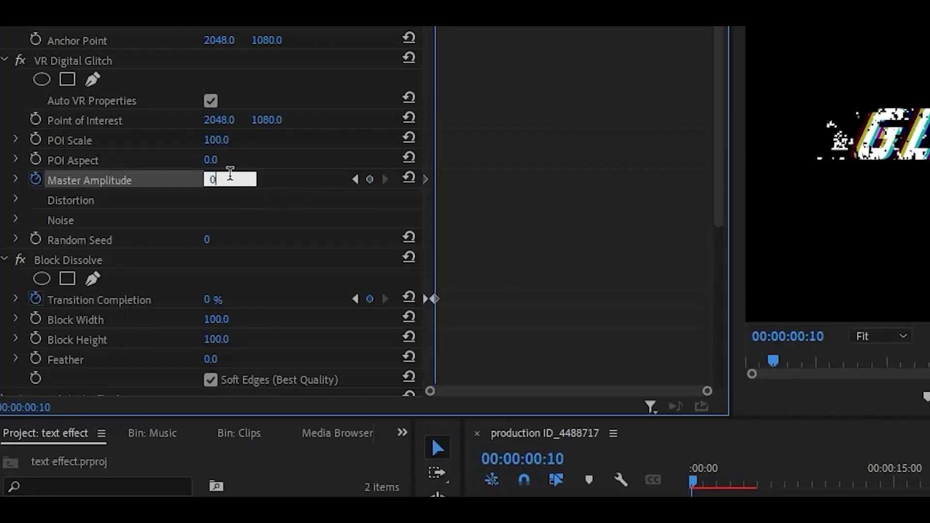
key("Return")
key("space")
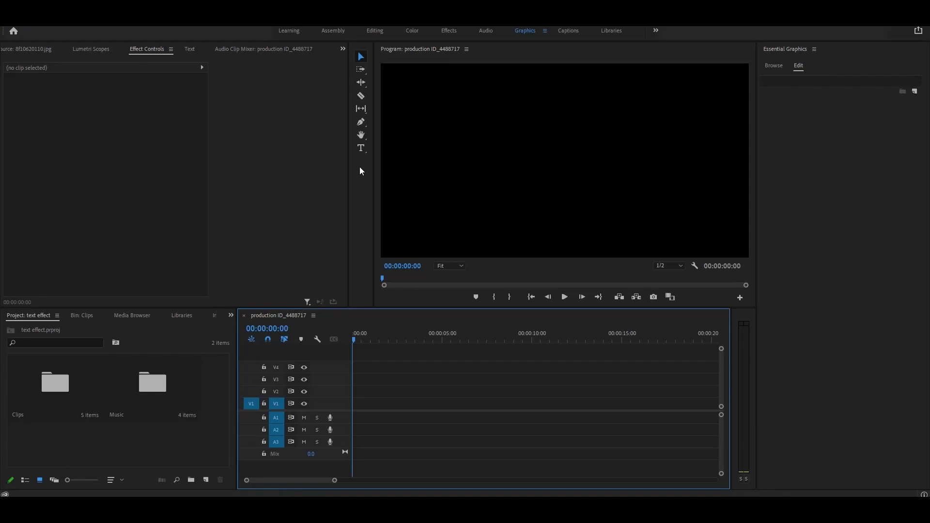
Step: Start a JMH Typewriter title containing just 'T' with Source Text keyframing enabled
left_click(360, 147)
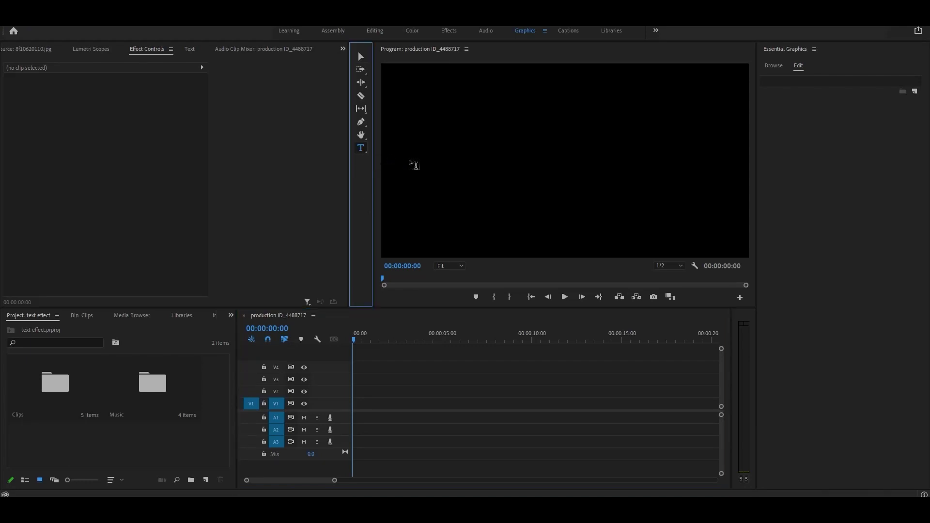
left_click(426, 150)
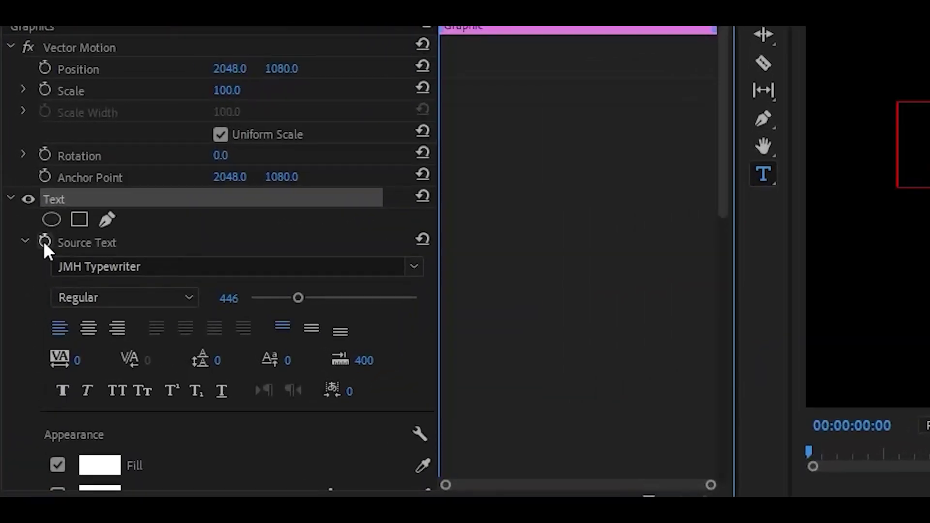
left_click(23, 180)
left_click(53, 199)
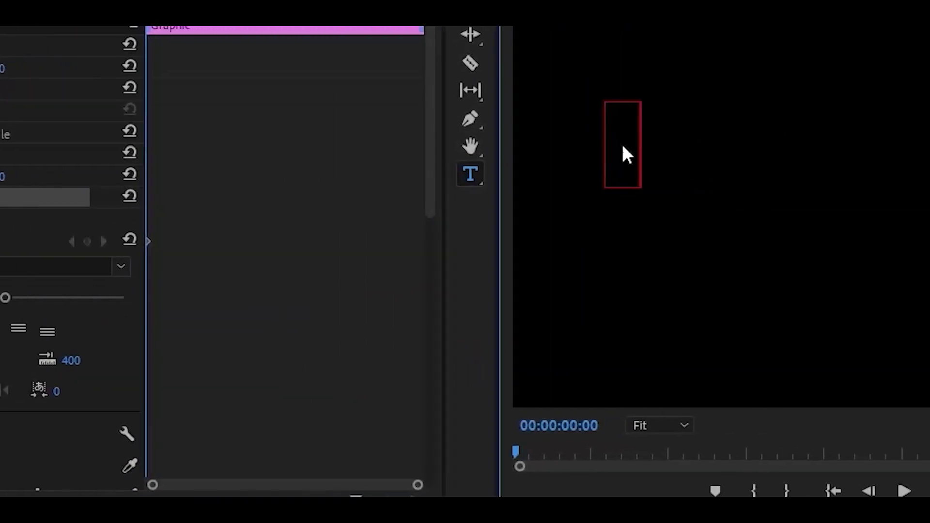
type("T")
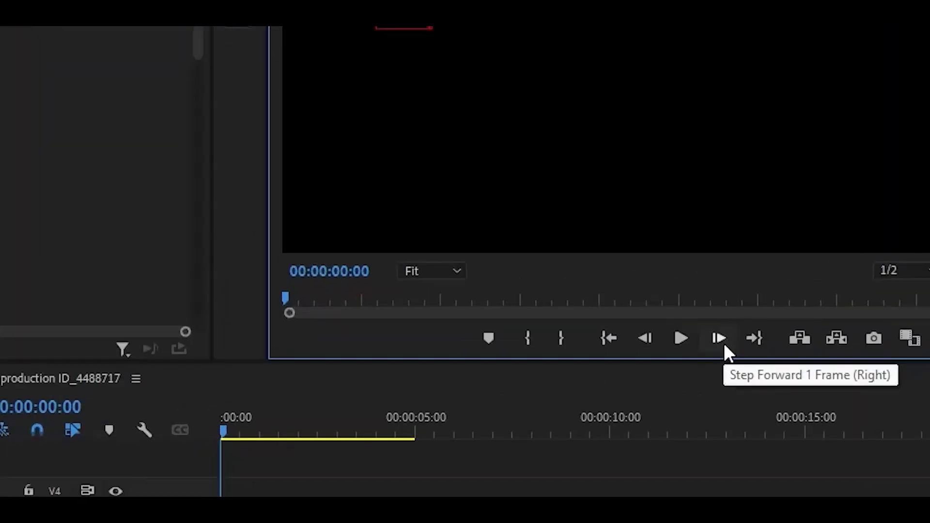
Step: Step forward frame by frame, adding one letter at a time until the title reads TYPEWRITER
left_click(724, 344)
left_click(724, 344)
left_click(724, 344)
left_click(584, 300)
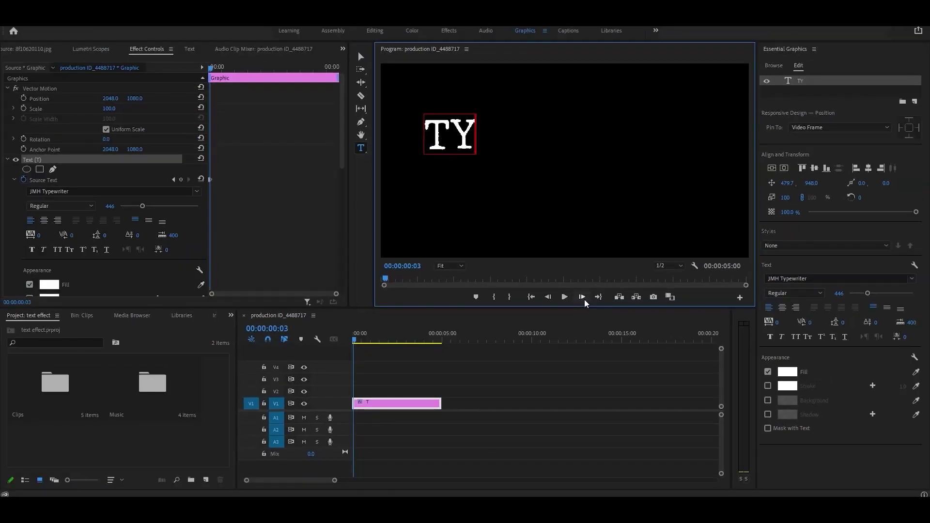
left_click(585, 299)
left_click(584, 299)
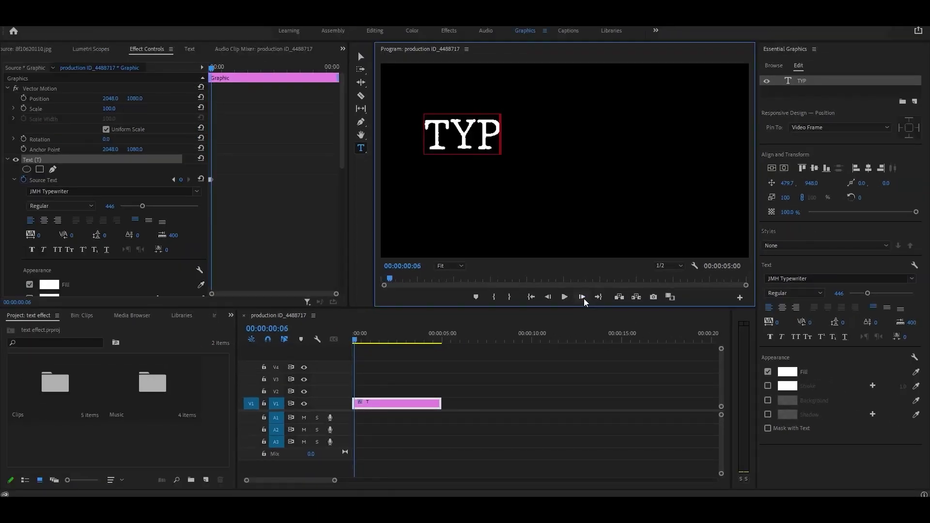
left_click_drag(336, 293, 280, 293)
left_click(582, 297)
left_click(582, 297)
left_click(582, 297)
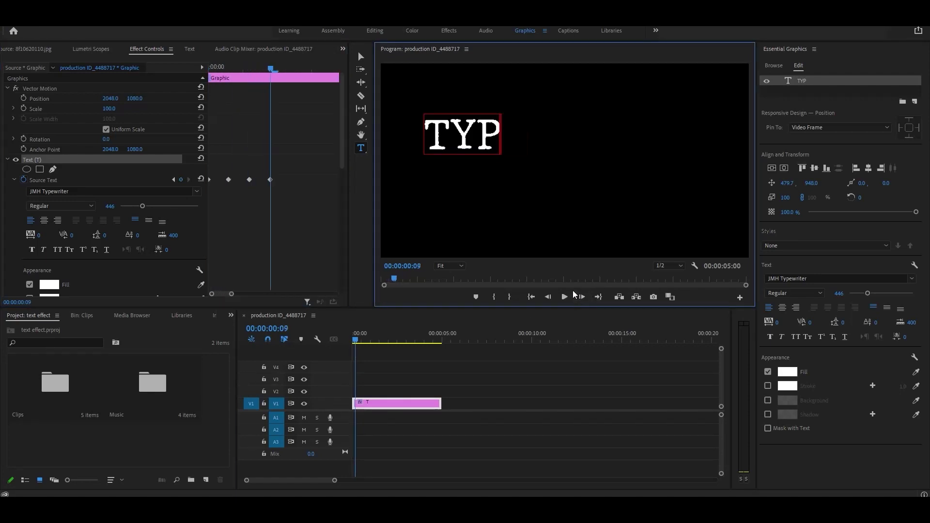
left_click(581, 297)
left_click(581, 297)
left_click(581, 297)
left_click(581, 296)
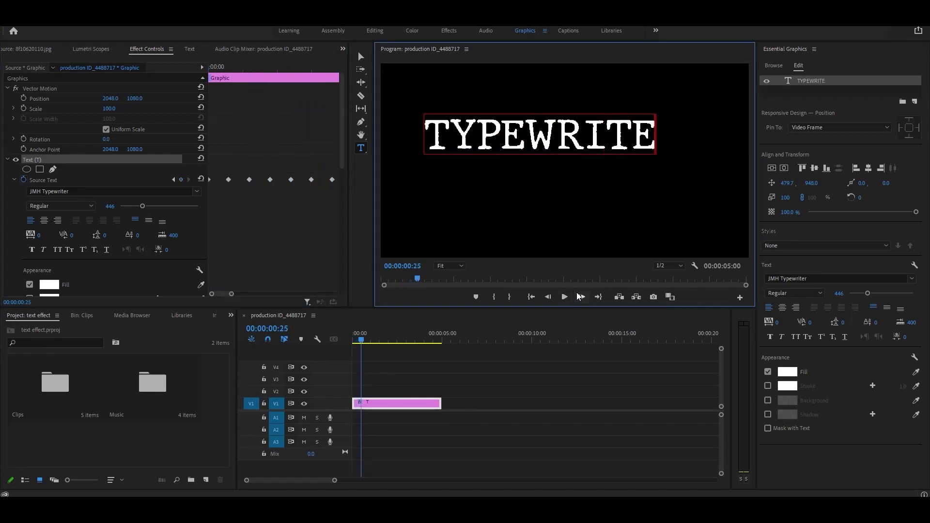
Step: Finish editing and play the typewriter animation from the sequence start
key("space")
left_click(768, 175)
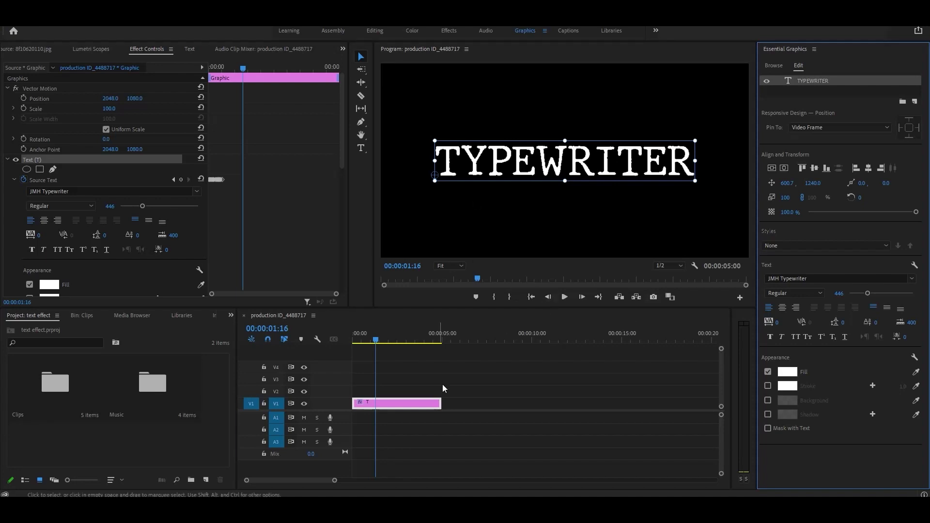
left_click(385, 350)
key("Home")
key("space")
key("space")
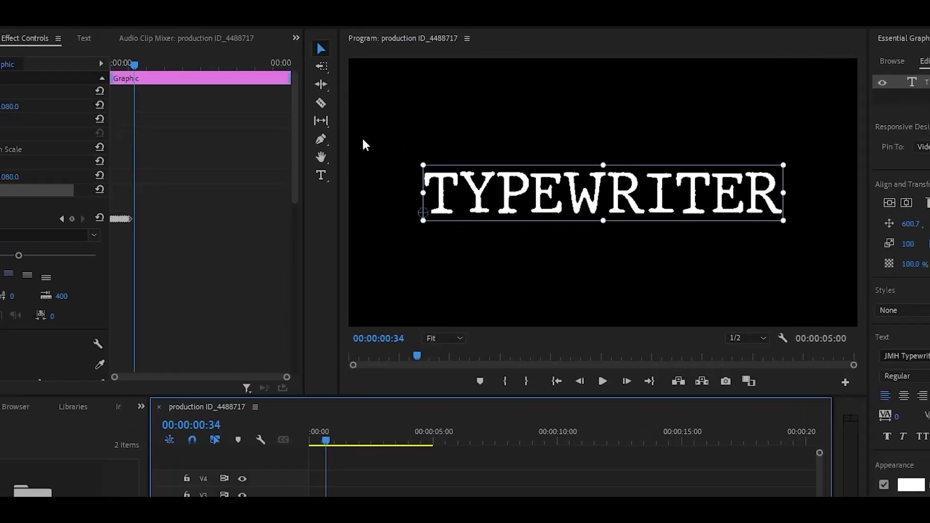
Step: With the Rate Stretch Tool, stretch the TYPEWRITER clip to 62.66% speed and preview it
left_click(362, 84)
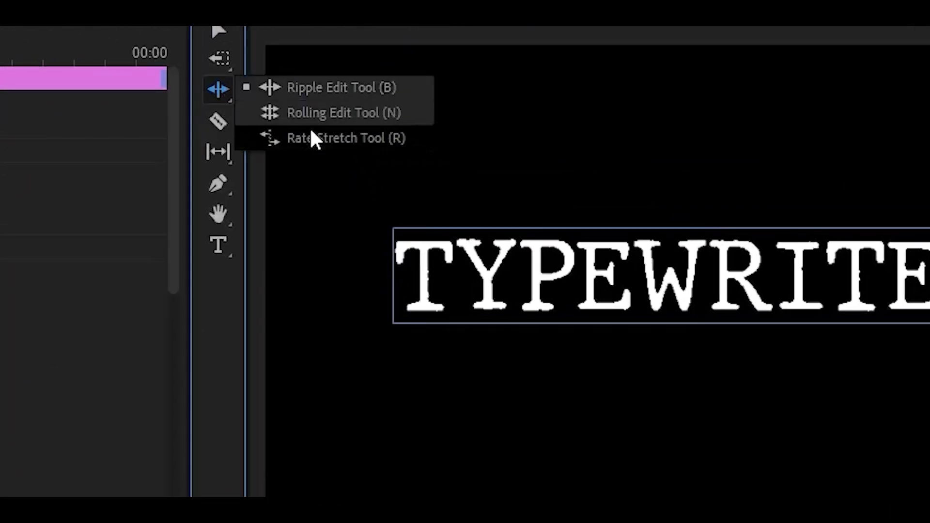
left_click(312, 135)
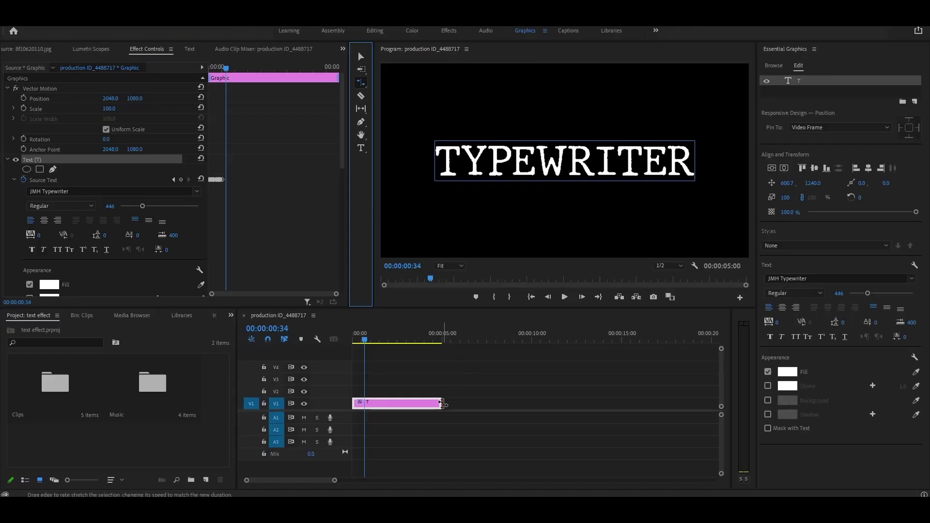
left_click_drag(439, 403, 421, 402)
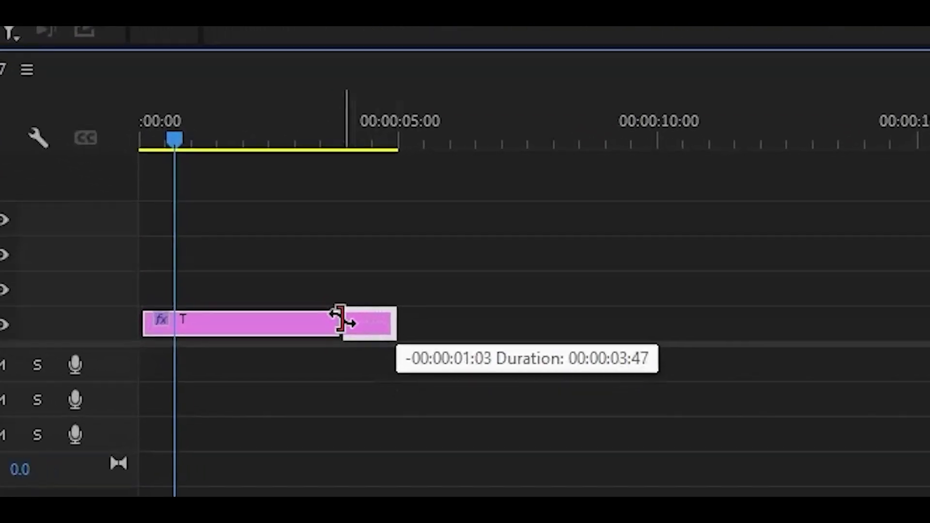
left_click_drag(323, 306, 326, 310)
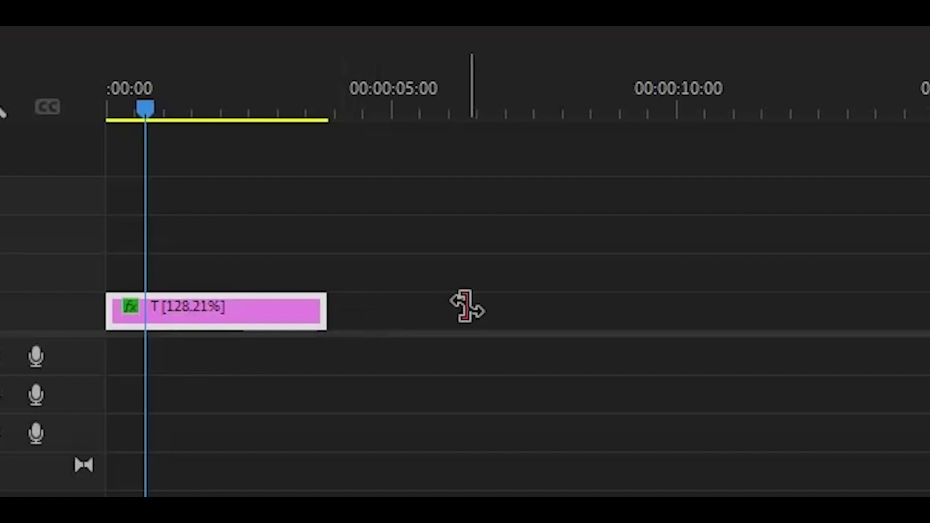
left_click_drag(322, 306, 557, 310)
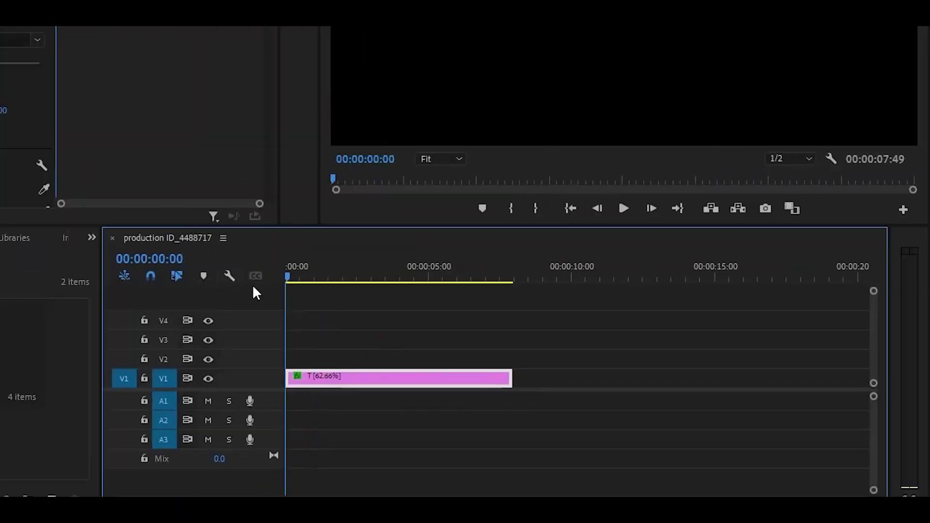
key("space")
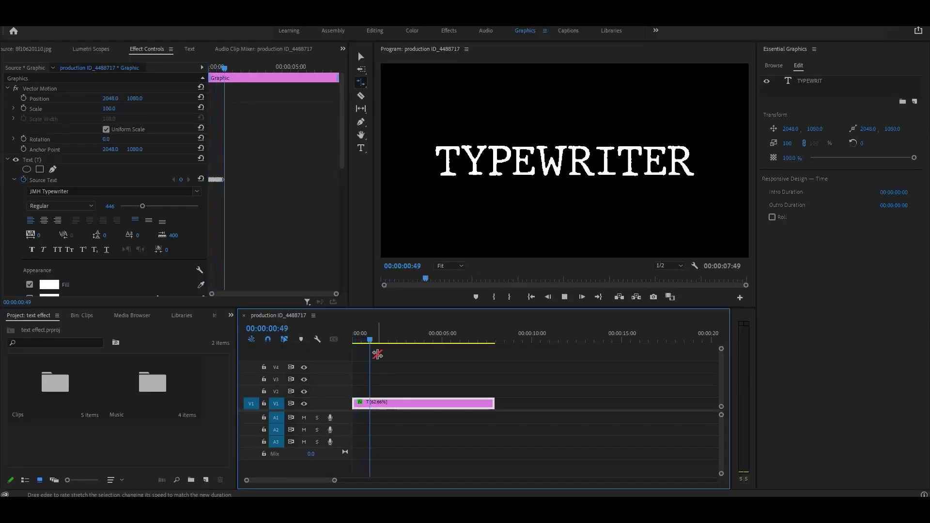
key("space")
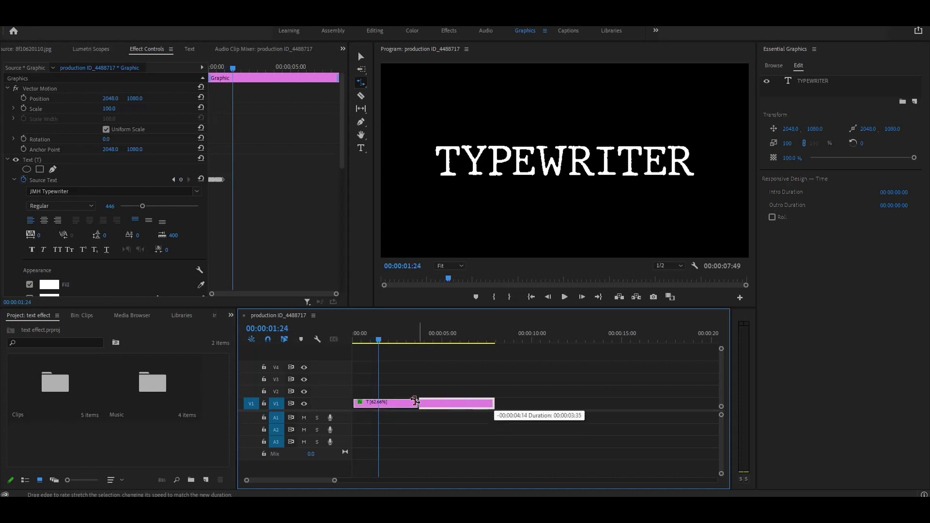
Step: Shorten the title clip to 152.44% speed and preview the faster typing from the start
left_click_drag(495, 404, 411, 405)
left_click(415, 404)
left_click(385, 341)
key("Home")
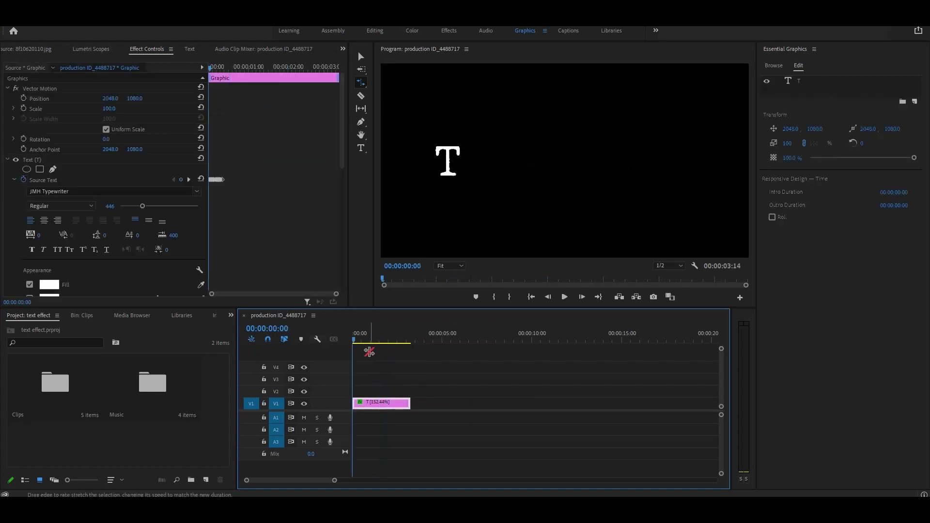
key("space")
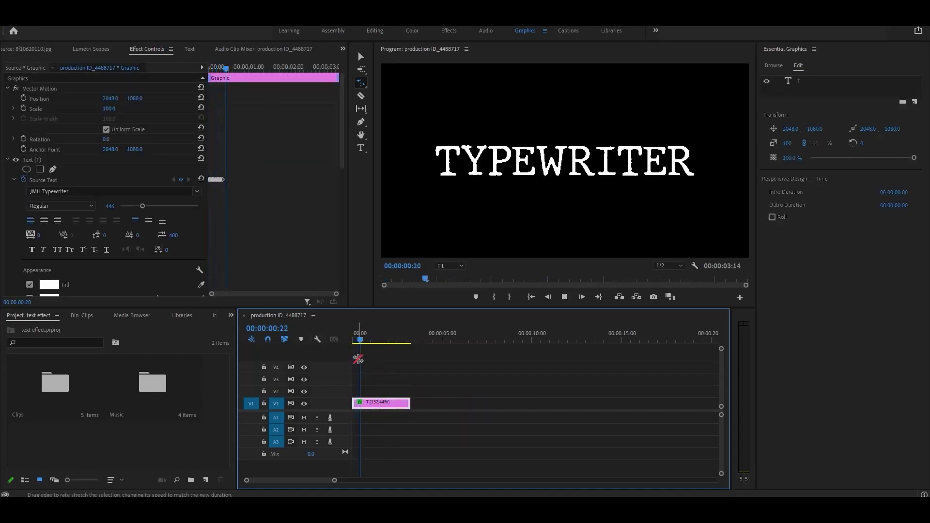
key("space")
Step: Stretch the clip to about 15 seconds (31.77% speed) and play the slow typewriter title
left_click_drag(409, 403, 634, 403)
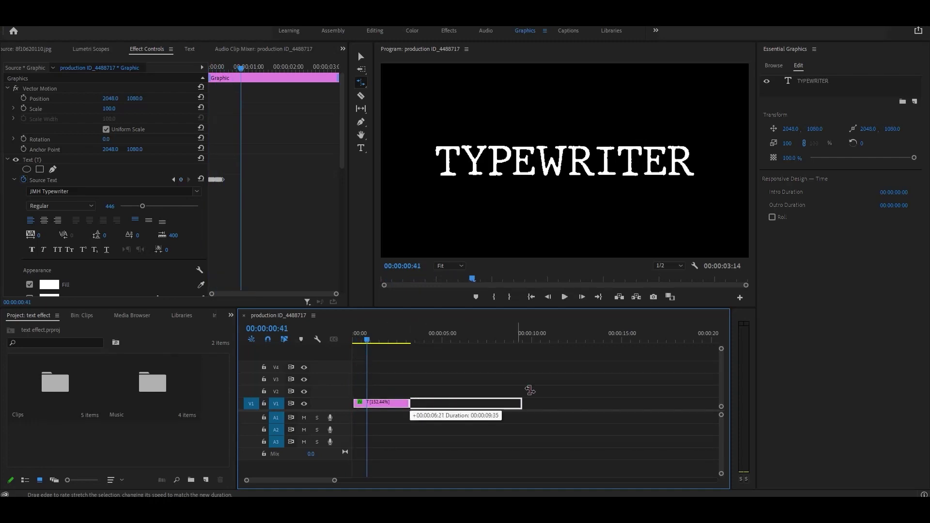
left_click(356, 338)
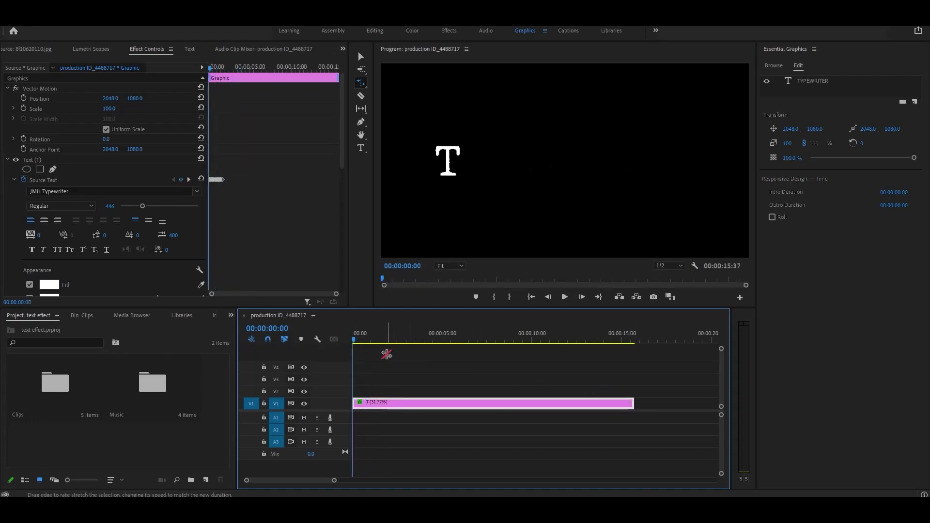
key("space")
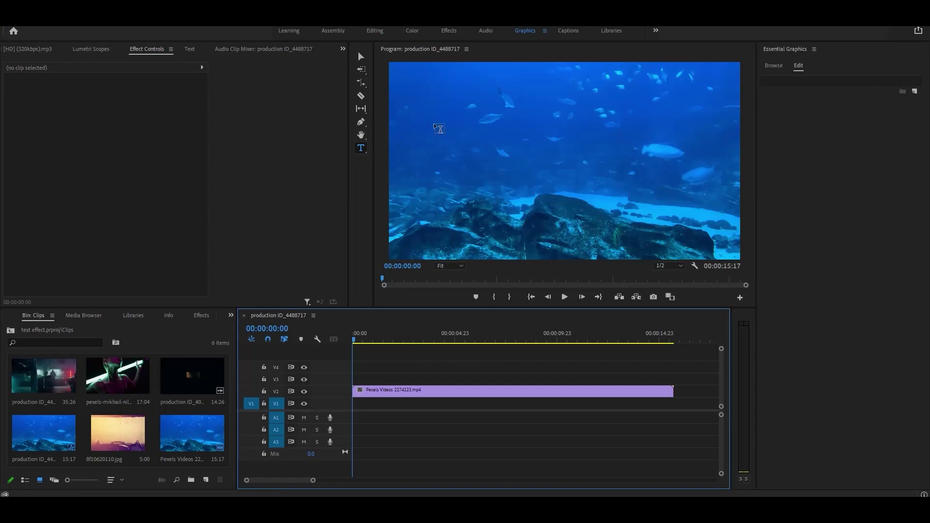
Step: Add a 'Shark' title over the underwater footage in a bold sans-serif font, then switch to the Effects workspace
left_click_drag(424, 117, 534, 168)
type("Shar")
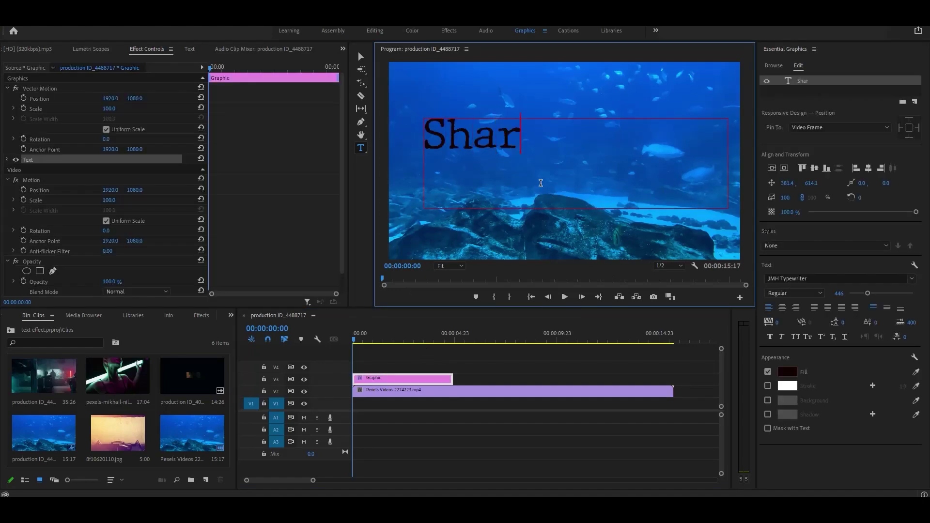
type("k")
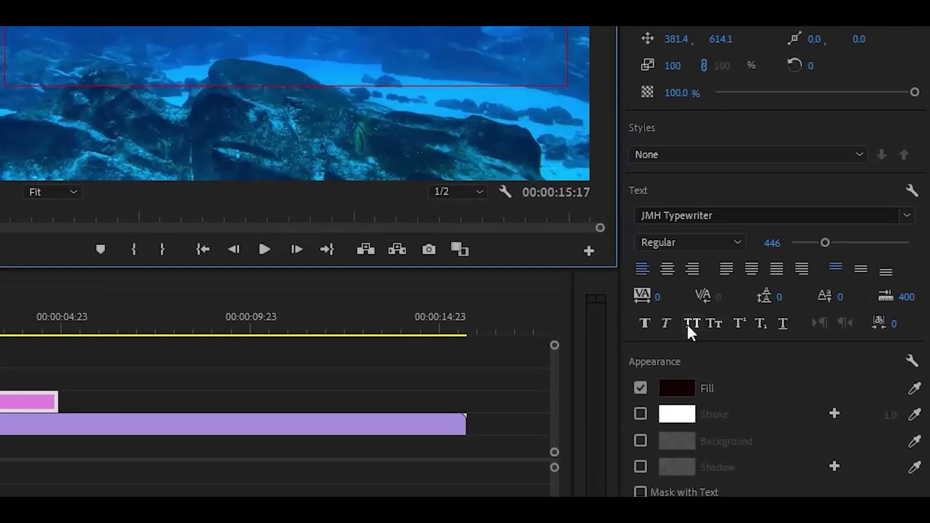
left_click(897, 216)
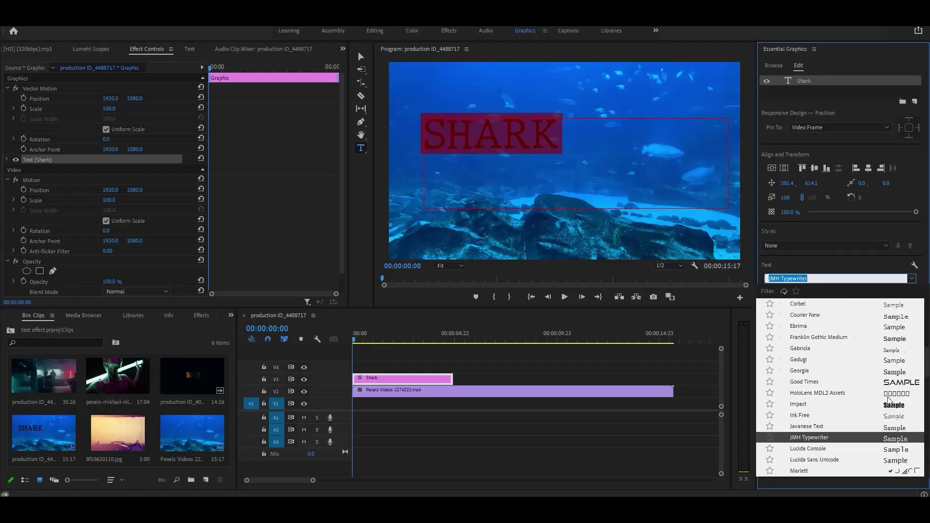
scroll(889, 401, "down", 5)
scroll(889, 402, "down", 5)
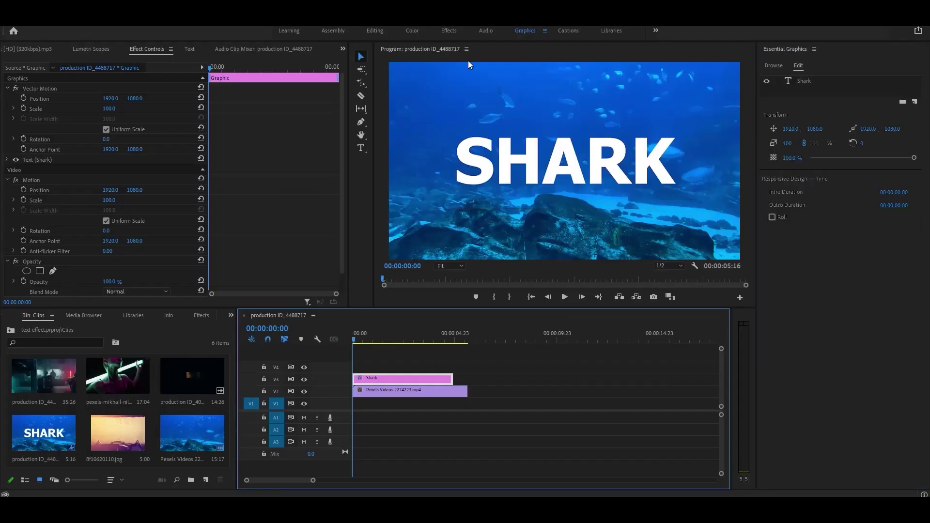
left_click(448, 30)
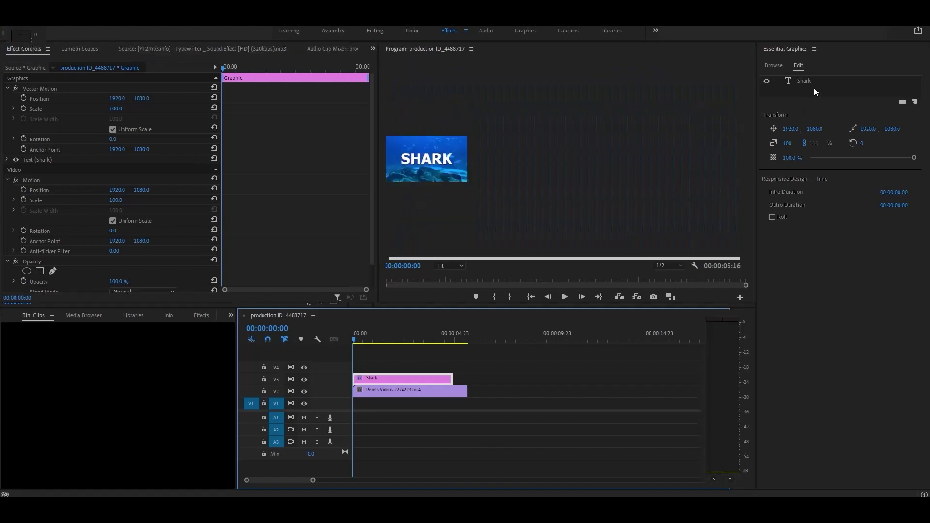
Step: Search 'turb' and apply Turbulent Displace to the Shark title clip
left_click(802, 62)
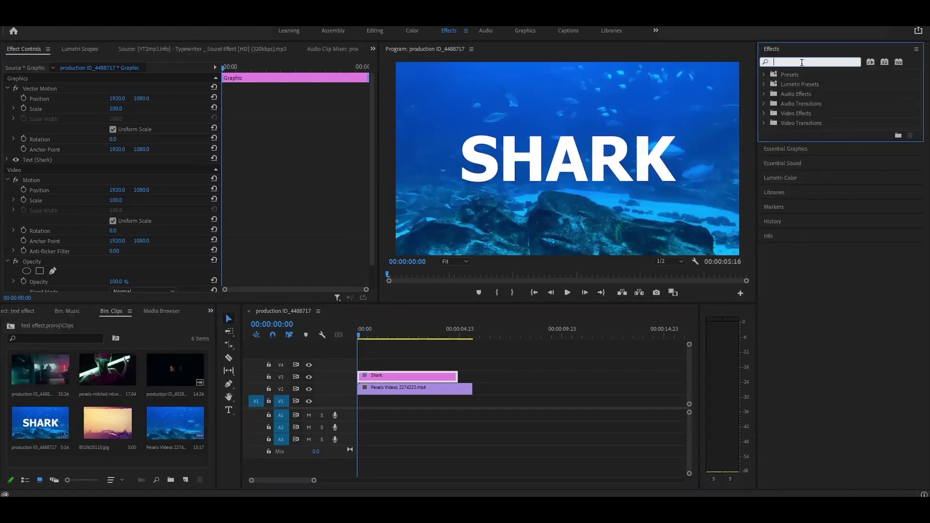
type("turb")
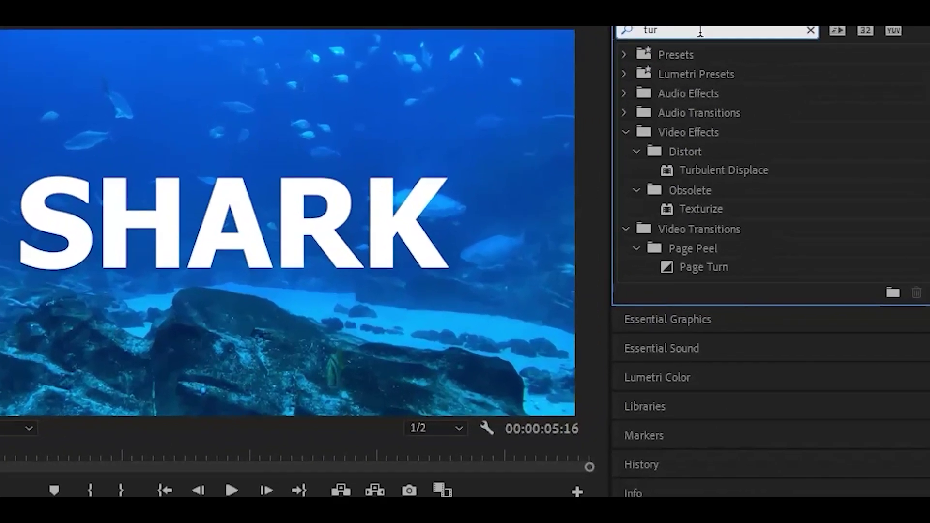
left_click_drag(814, 113, 628, 194)
left_click_drag(353, 331, 383, 376)
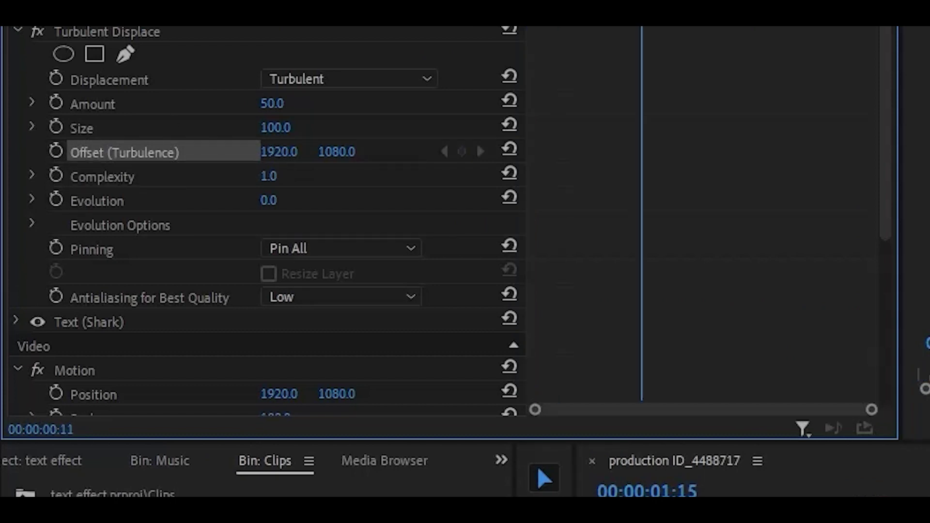
Step: Keyframe Offset (Turbulence) and lower its value at the clip's start
left_click(55, 152)
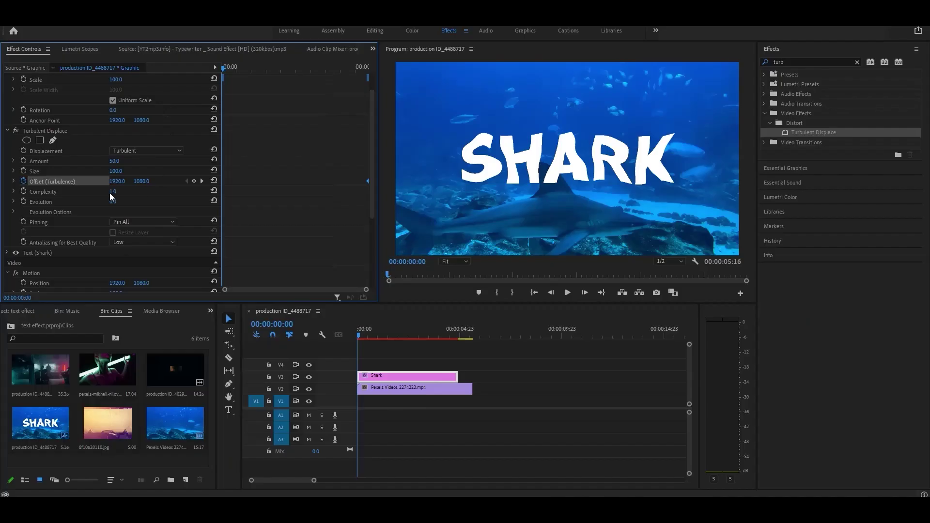
key("Home")
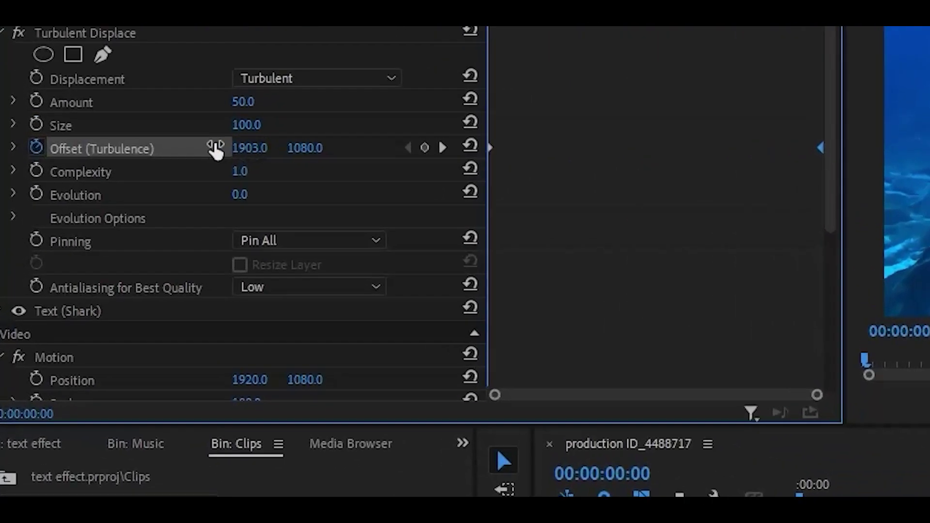
left_click_drag(106, 183, 38, 182)
mouse_move(73, 146)
left_mouse_down()
mouse_move(89, 137)
mouse_move(38, 142)
left_mouse_up()
Step: Set the turbulence offset to 150 and preview the wave effect
left_click(270, 144)
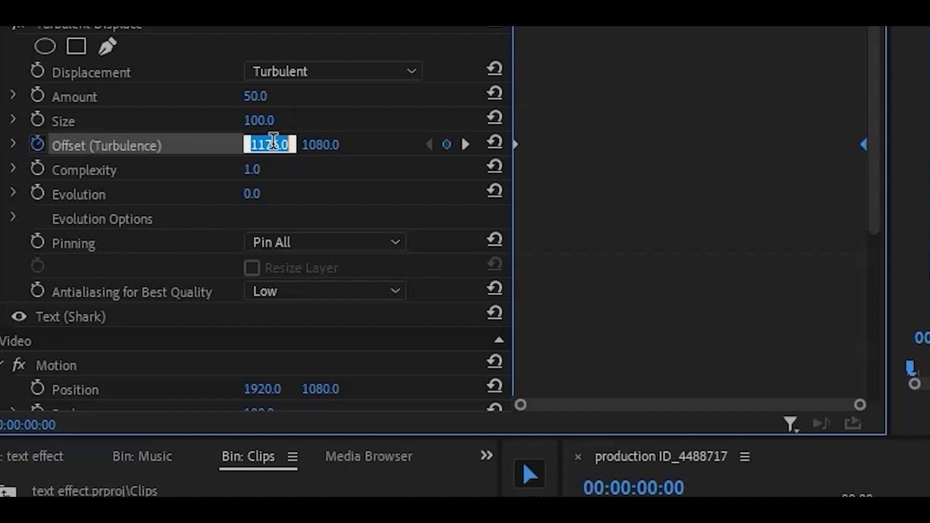
type("150")
key("Return")
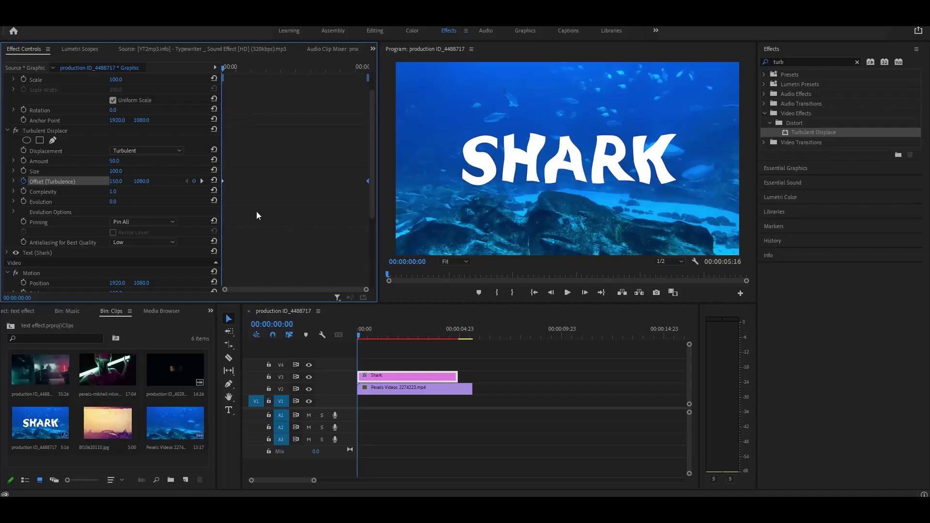
key("space")
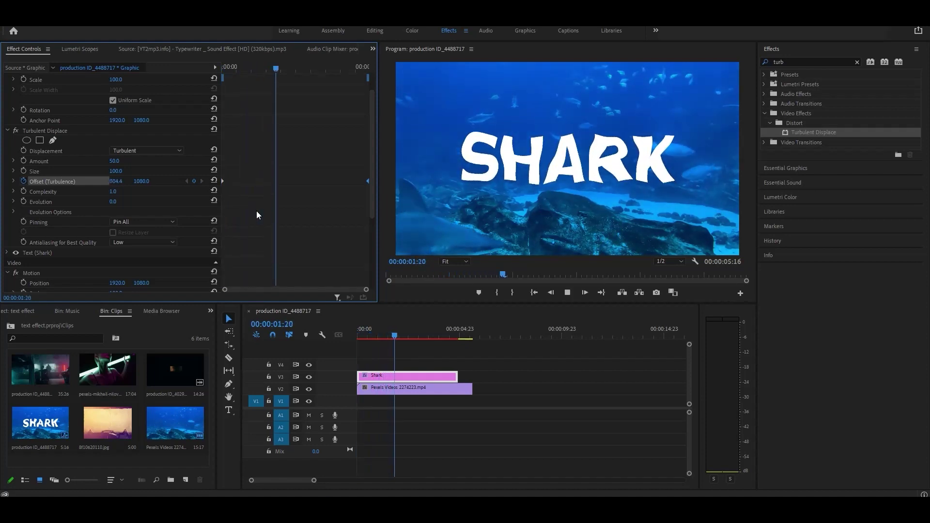
key("space")
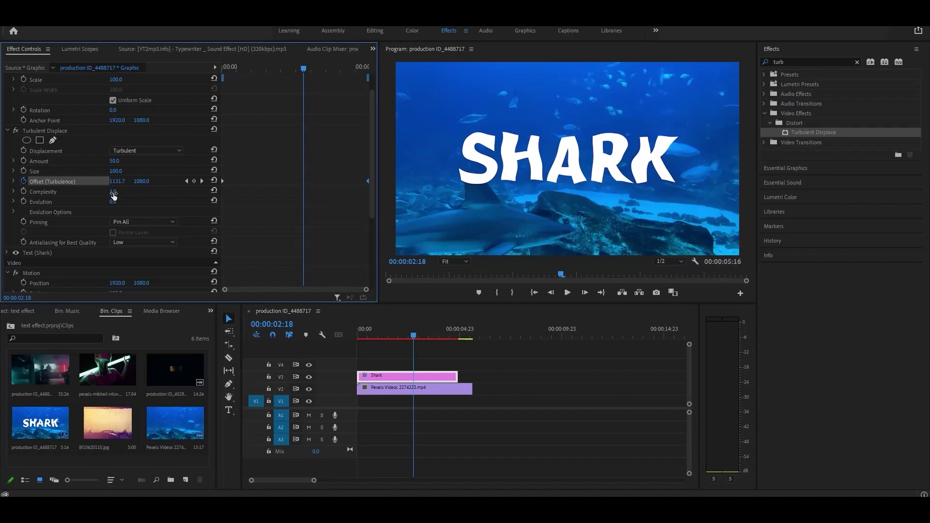
Step: Raise Turbulent Displace Complexity to 1.5
left_click(113, 194)
type("1.5")
key("Return")
key("Home")
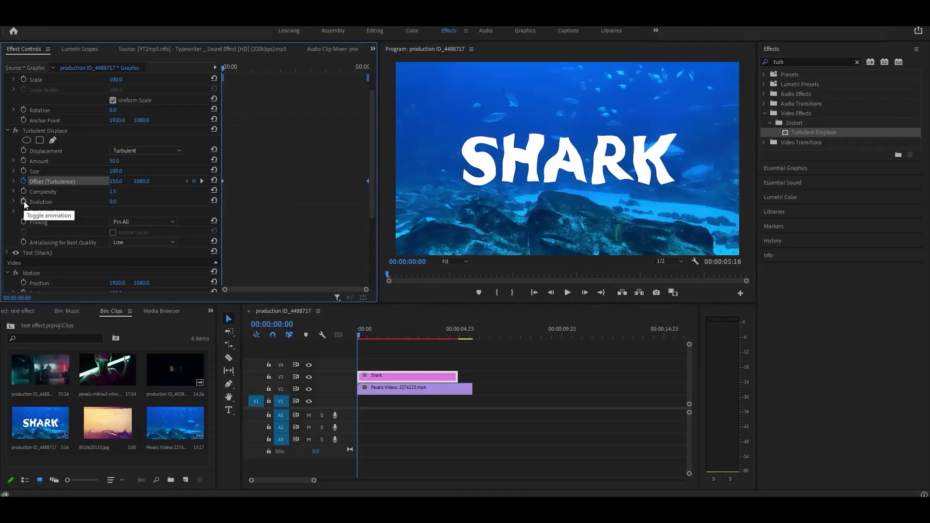
Step: Keyframe Evolution from the start to near the clip's end, and set Amount to 40
left_click(35, 195)
left_click_drag(223, 77, 364, 77)
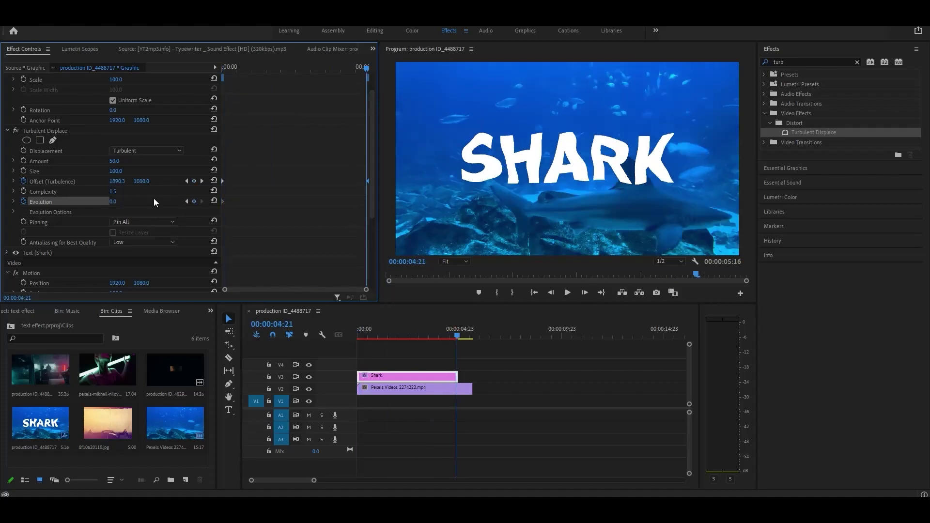
left_click(112, 201)
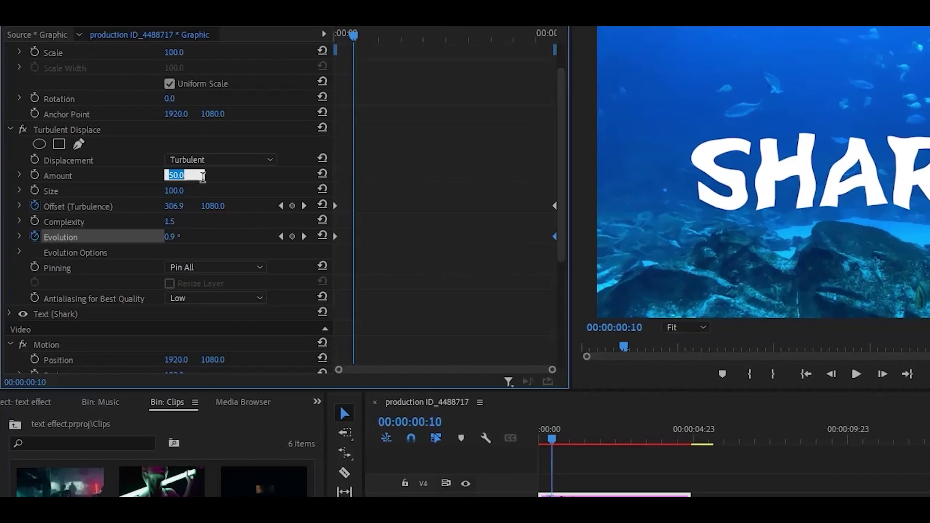
type("40")
key("Return")
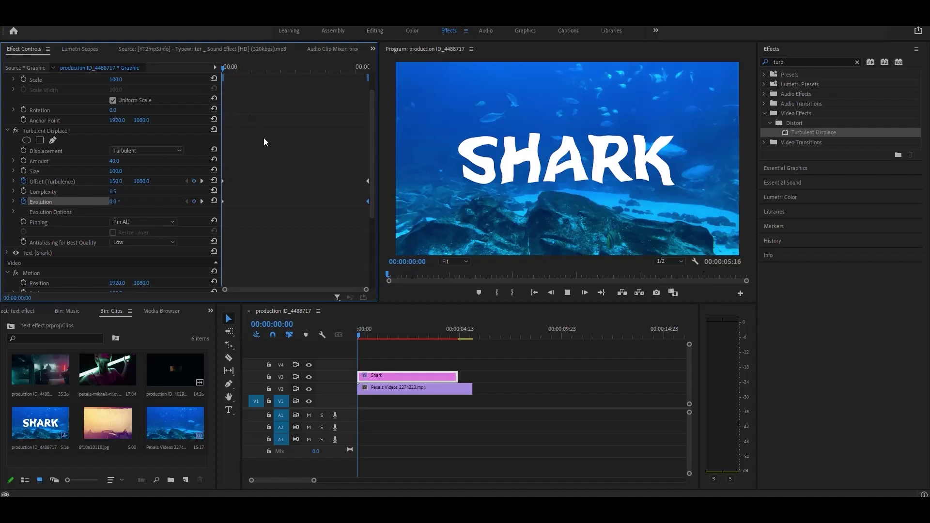
key("space")
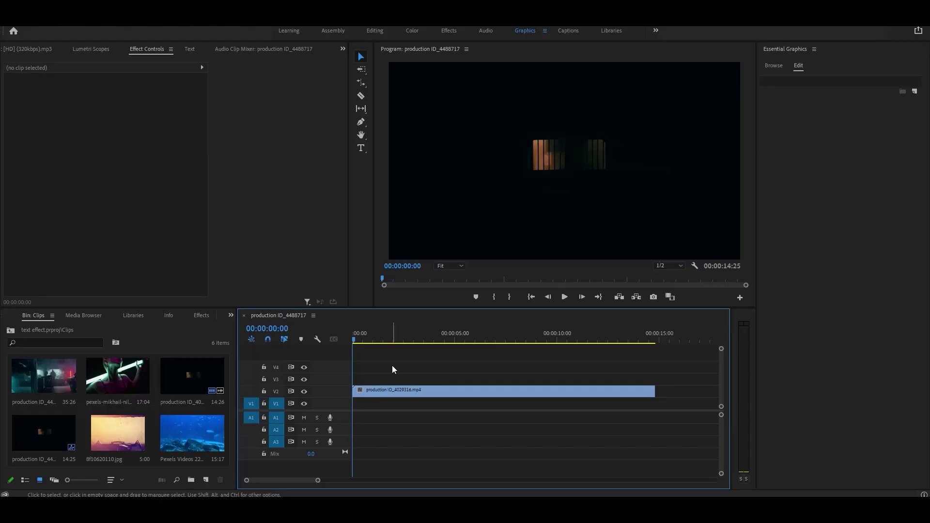
Step: Add a 'FLICKER' title over the dark footage in the Metropolis font
left_click(361, 147)
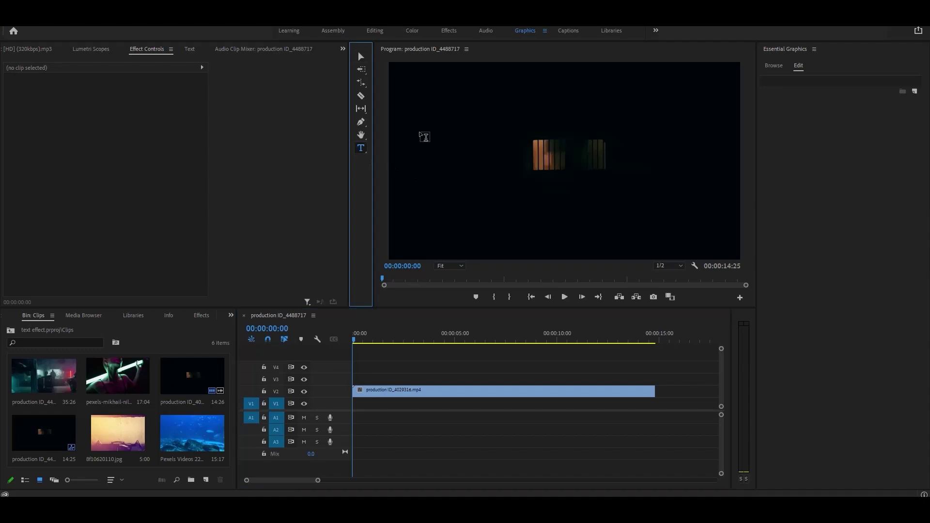
left_click_drag(407, 115, 724, 210)
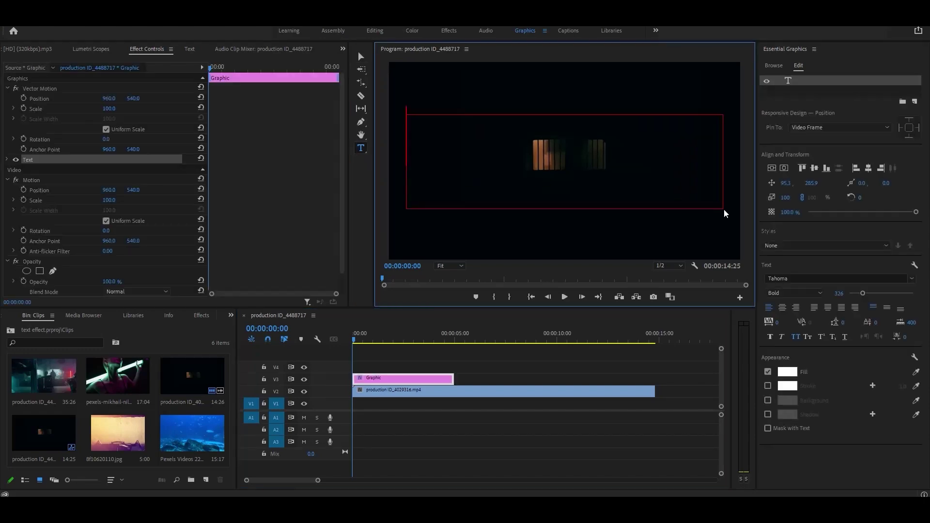
type("FLICKER")
key("ctrl+a")
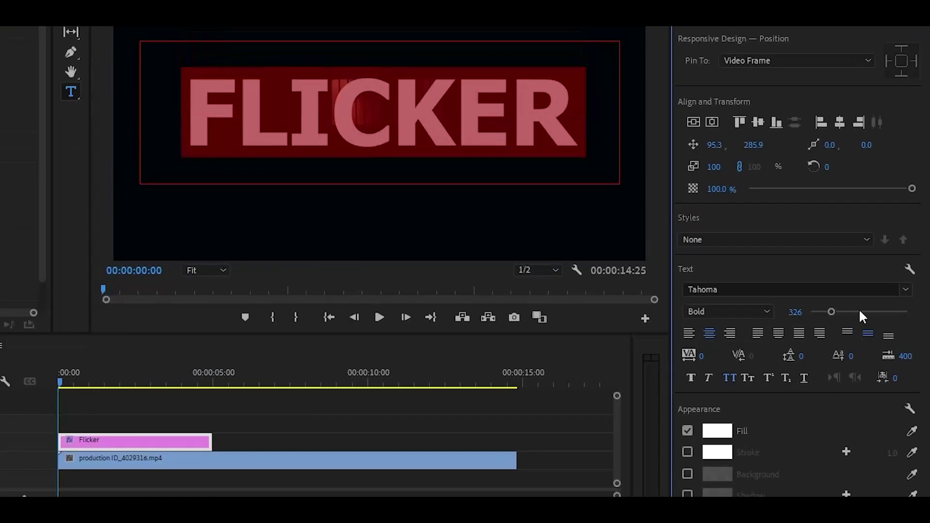
left_click(839, 278)
type("Metropolis")
key("Return")
Step: Widen FLICKER's letter spacing, centre it in the frame, and zoom in on the timeline
left_click_drag(635, 387, 685, 388)
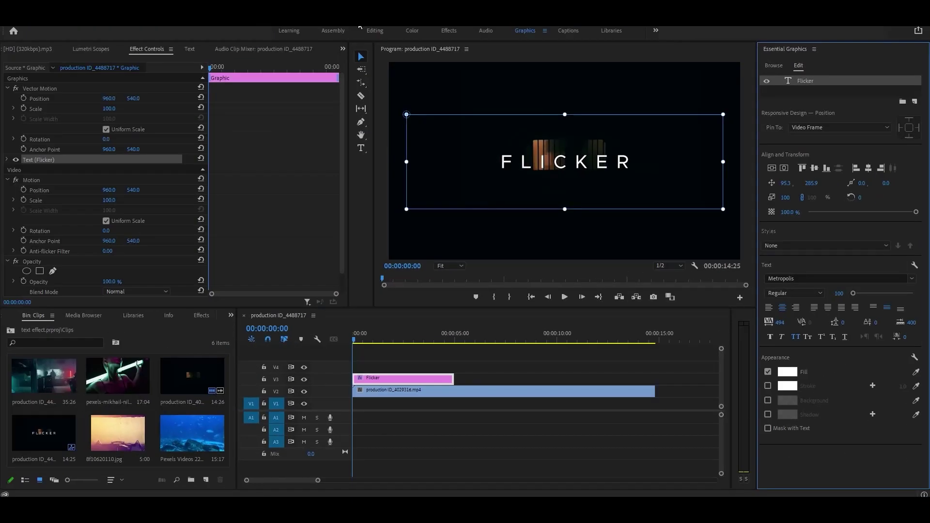
left_click_drag(597, 195, 597, 224)
left_click(477, 238)
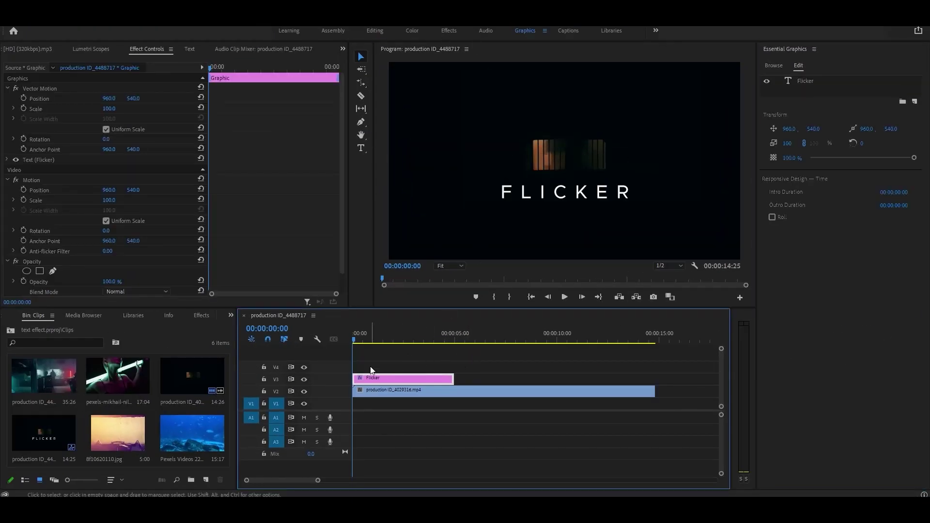
key("equal")
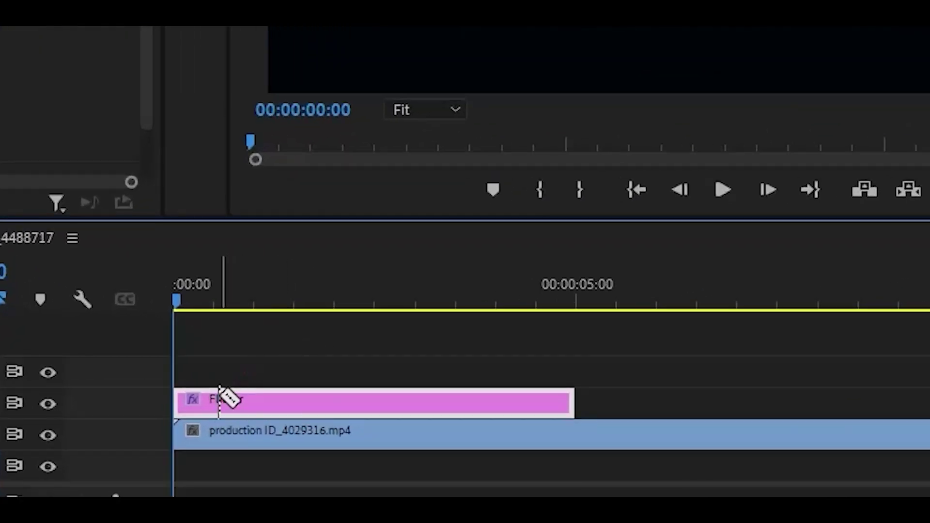
Step: Razor-cut the FLICKER clip's start, delete several short pieces, and preview the flicker
key("equal")
key("equal")
key("equal")
key("equal")
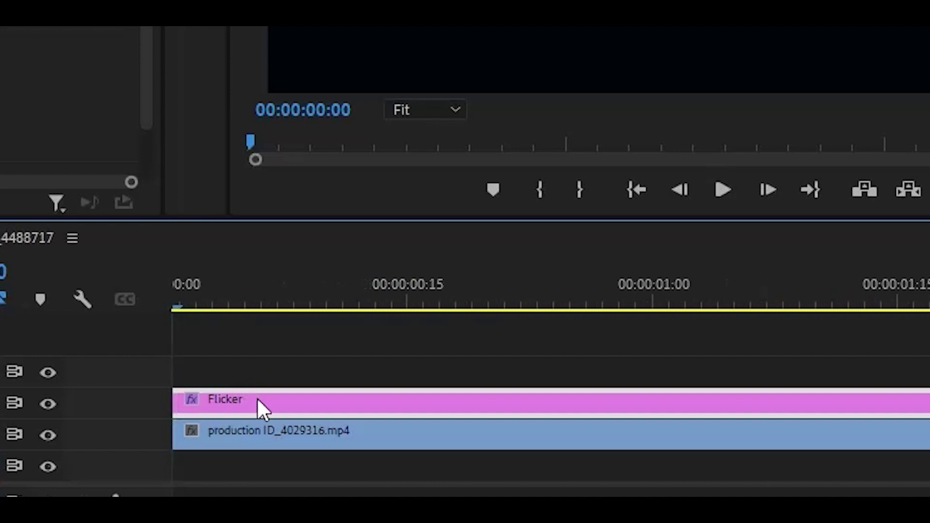
key("c")
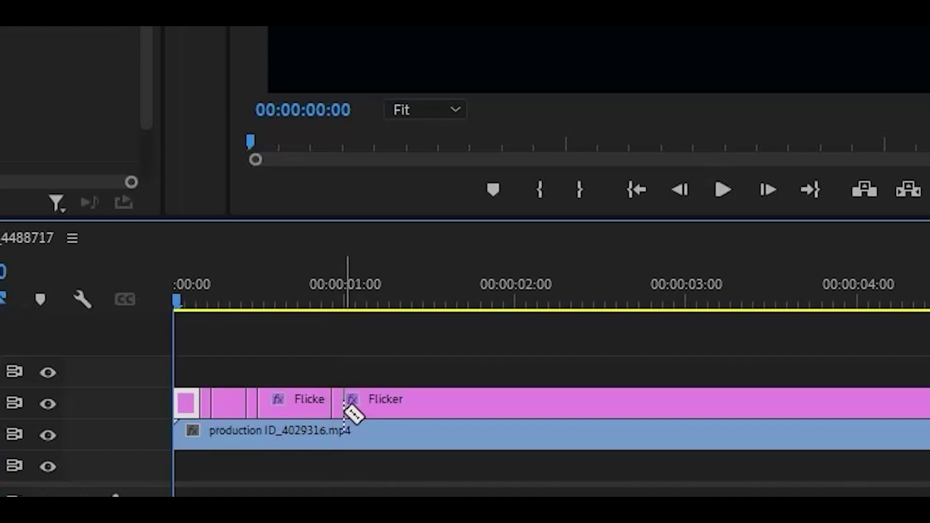
left_click(344, 405)
key("v")
left_click(337, 403)
key("Delete")
left_click(252, 403)
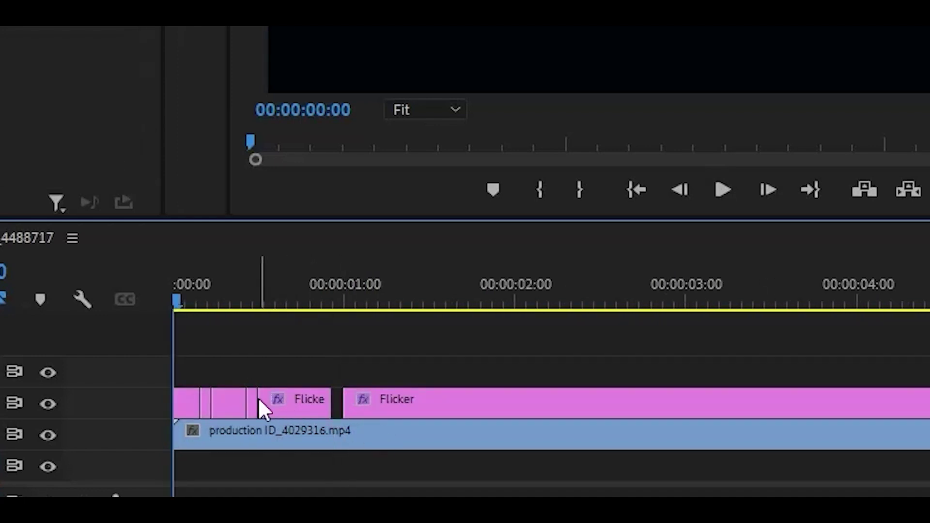
left_click(206, 403, "shift")
key("Delete")
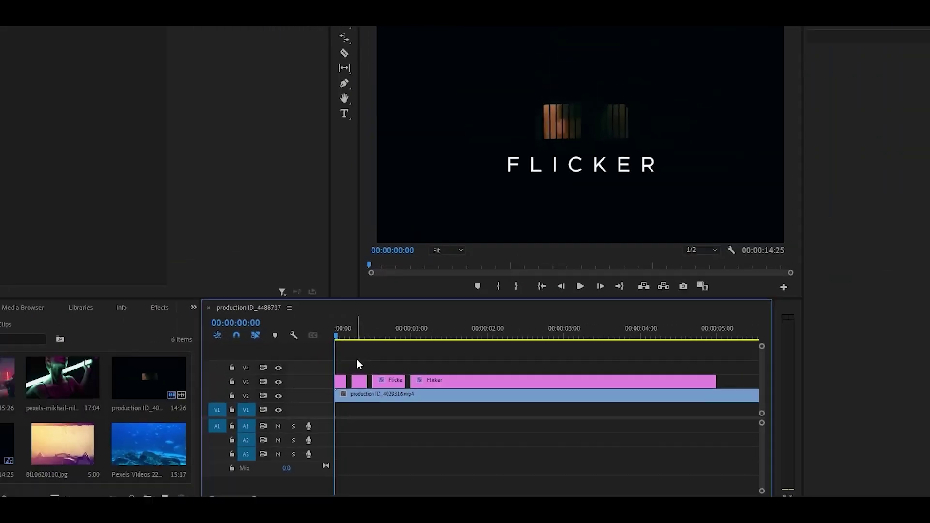
key("space")
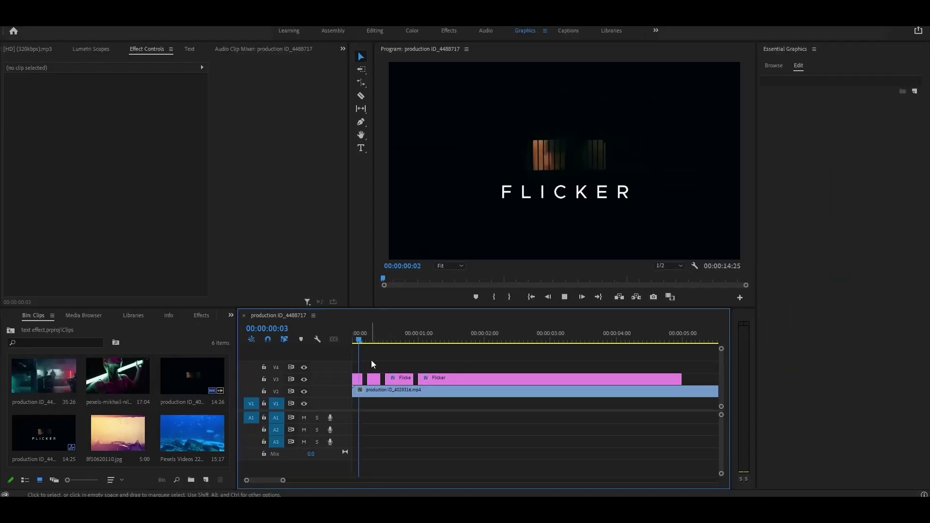